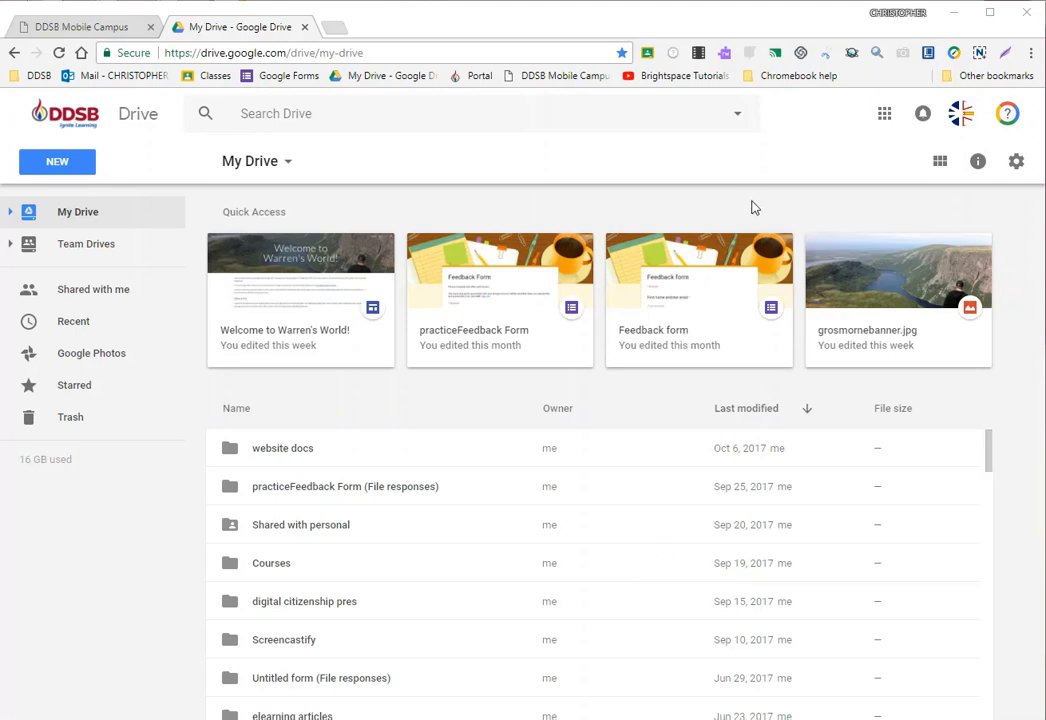
Step: Check the signed-in browser profile, view the files in the website docs folder, and return to My Drive
{"action": "left_click", "coordinate": [886, 14]}
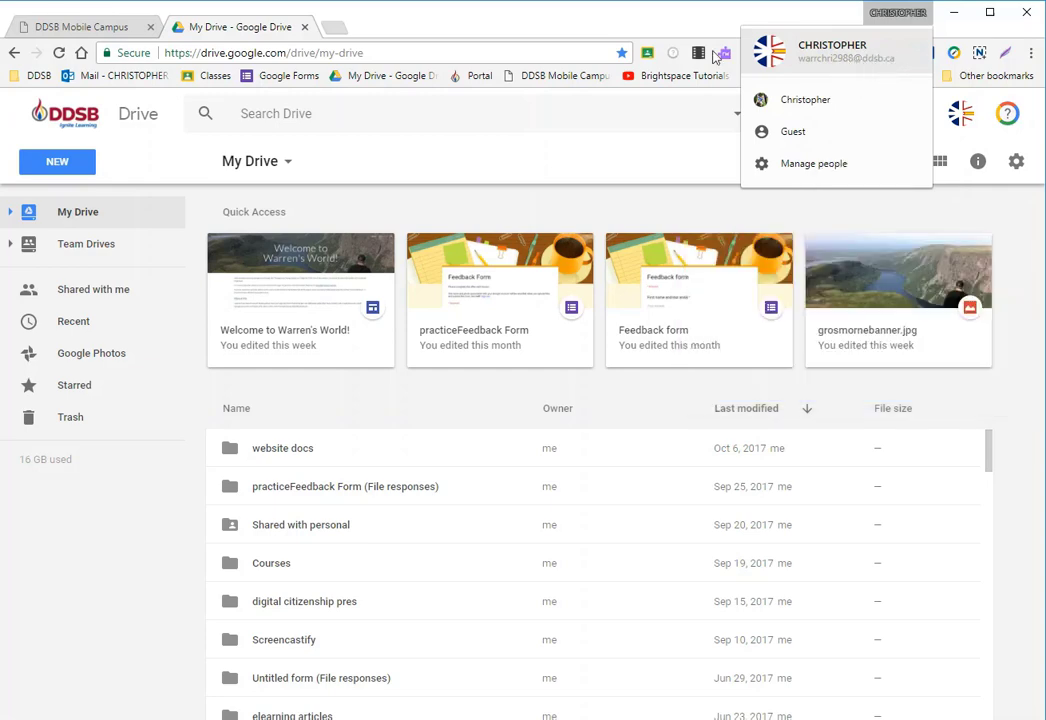
{"action": "left_click", "coordinate": [609, 31]}
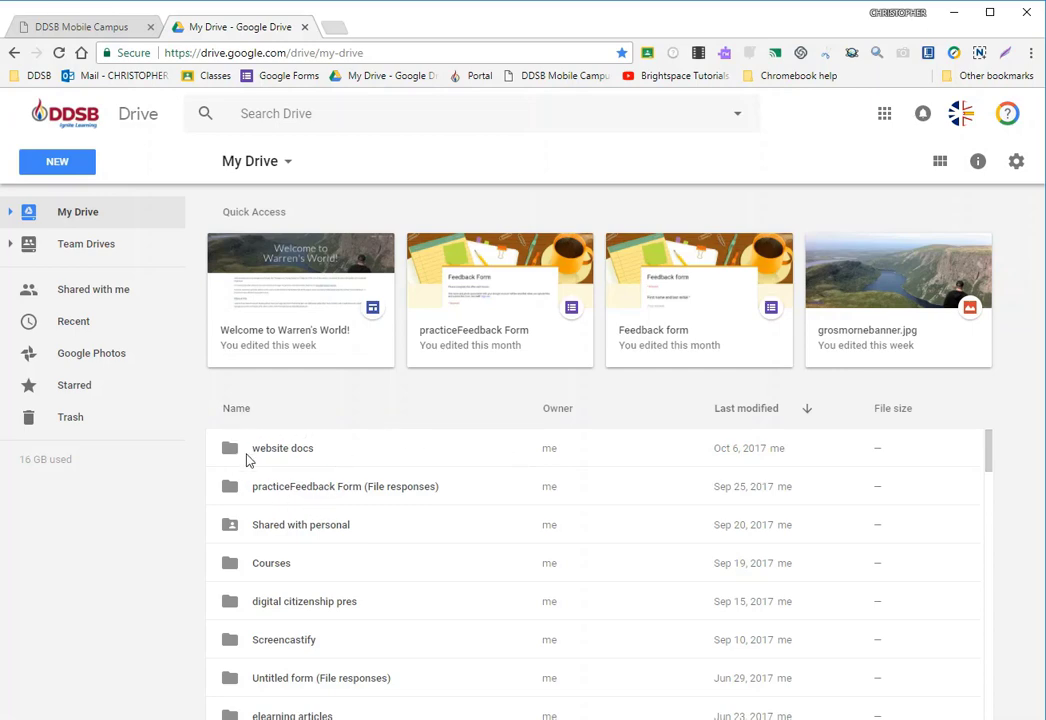
{"action": "double_click", "coordinate": [337, 448]}
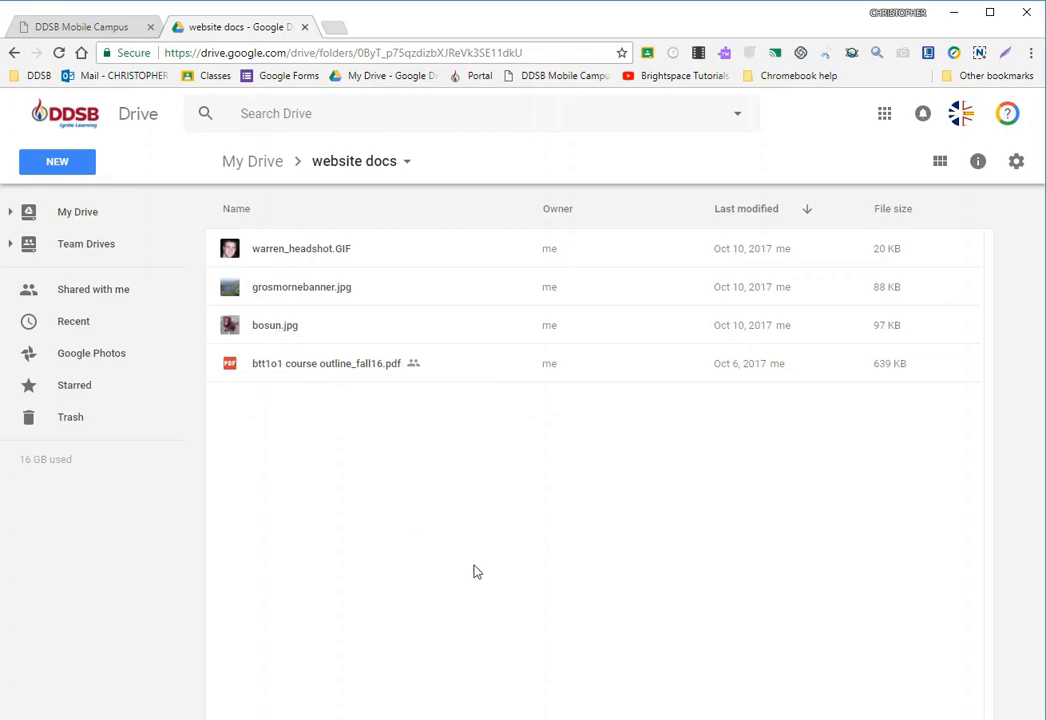
{"action": "left_click", "coordinate": [270, 164]}
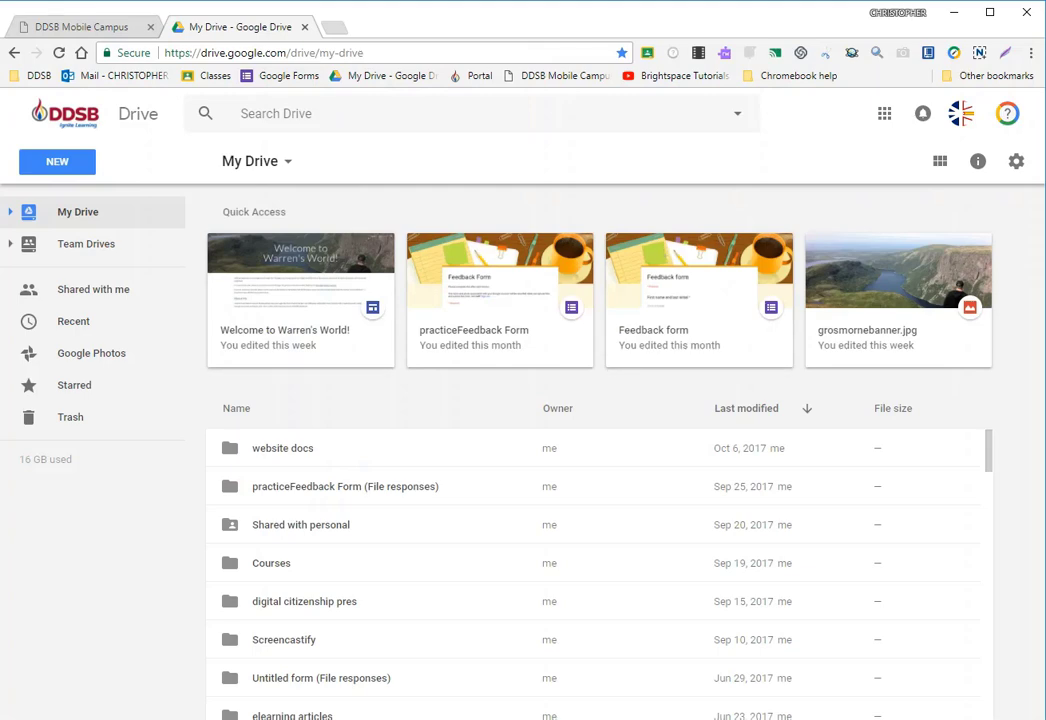
Step: Create a new Google Sites website from My Drive and name the site document "demo"
{"action": "left_click", "coordinate": [62, 170]}
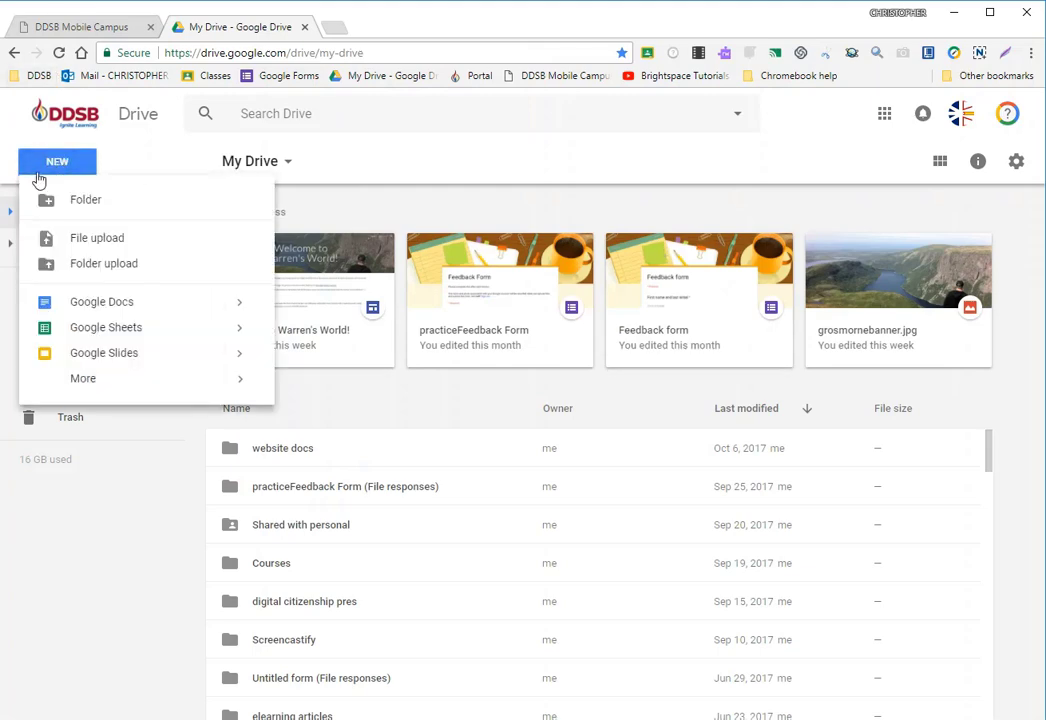
{"action": "mouse_move", "coordinate": [93, 381]}
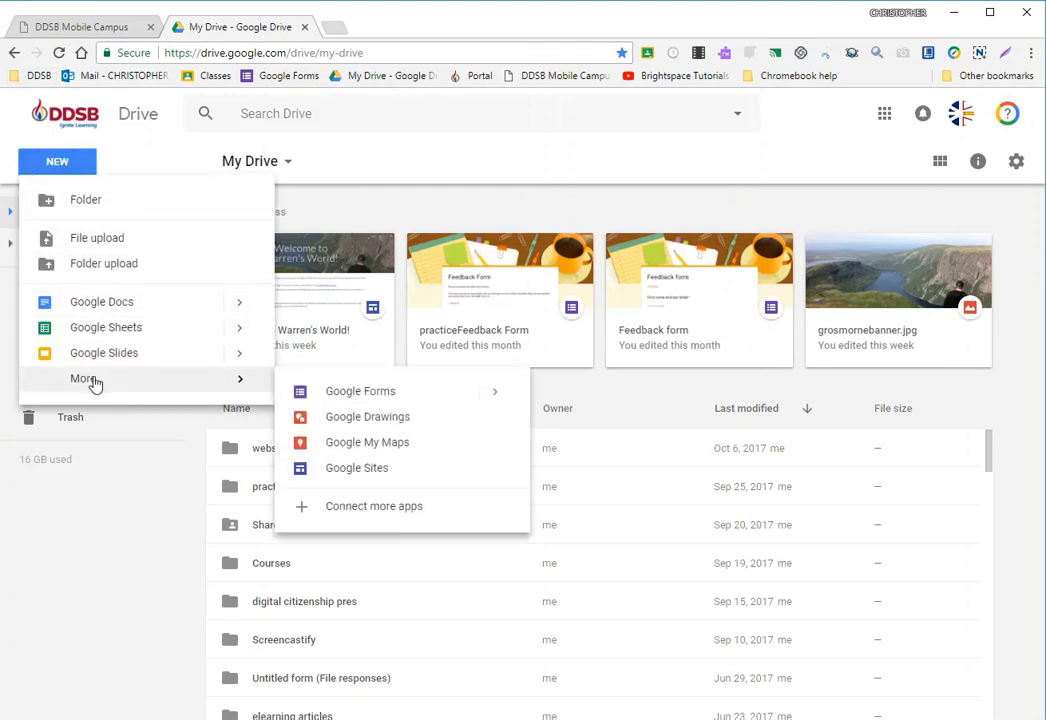
{"action": "left_click", "coordinate": [363, 472]}
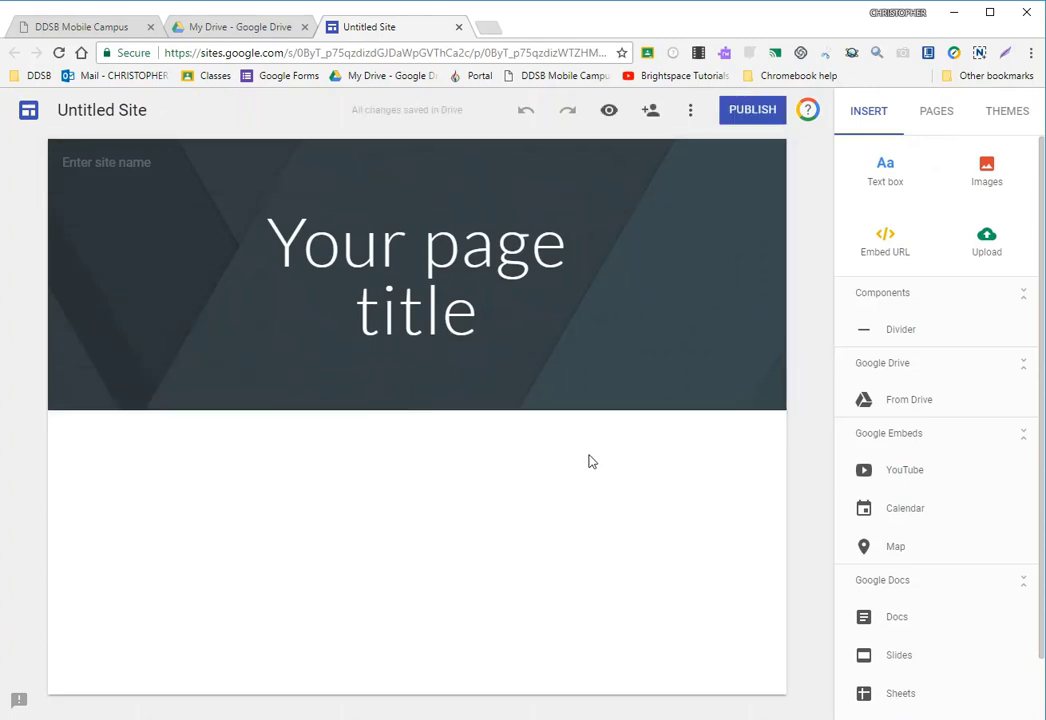
{"action": "left_click", "coordinate": [97, 111]}
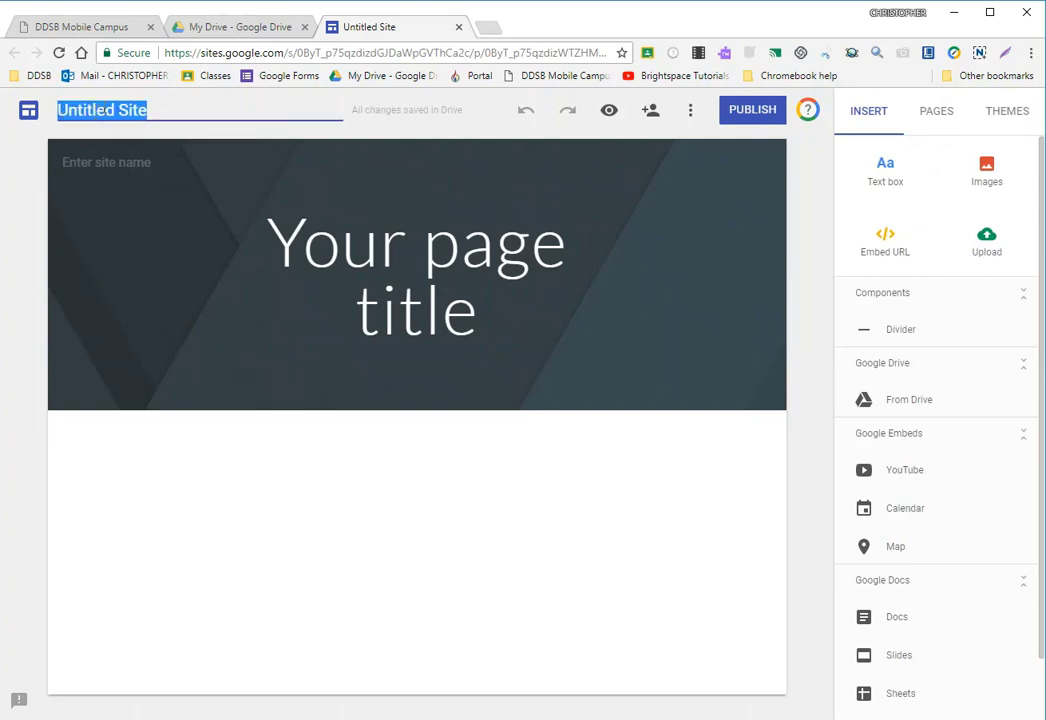
{"action": "type", "text": "demo"}
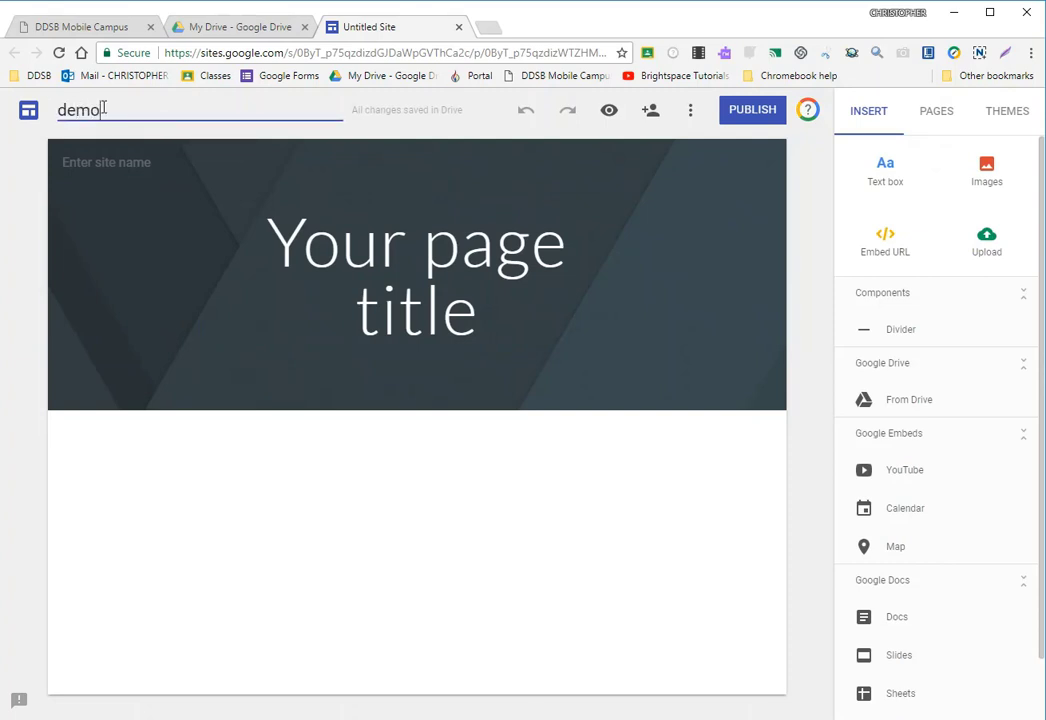
{"action": "left_click", "coordinate": [398, 537]}
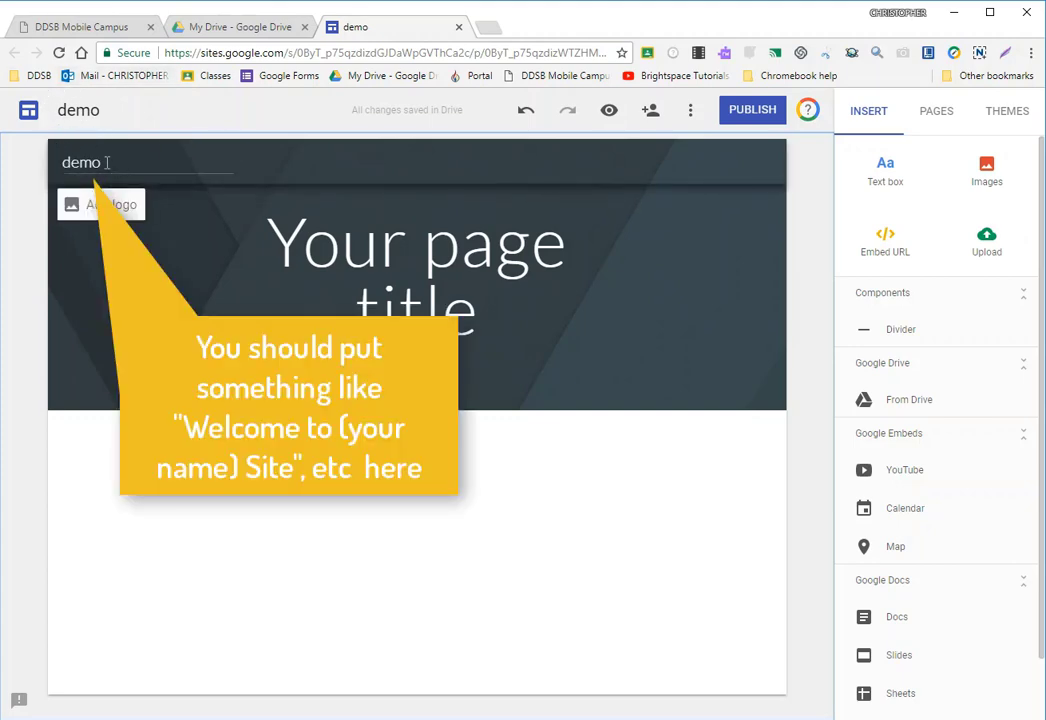
Step: Replace the site name in the page header with "Welcome to my site!"
{"action": "key", "text": "BackSpace"}
{"action": "key", "text": "BackSpace"}
{"action": "key", "text": "BackSpace"}
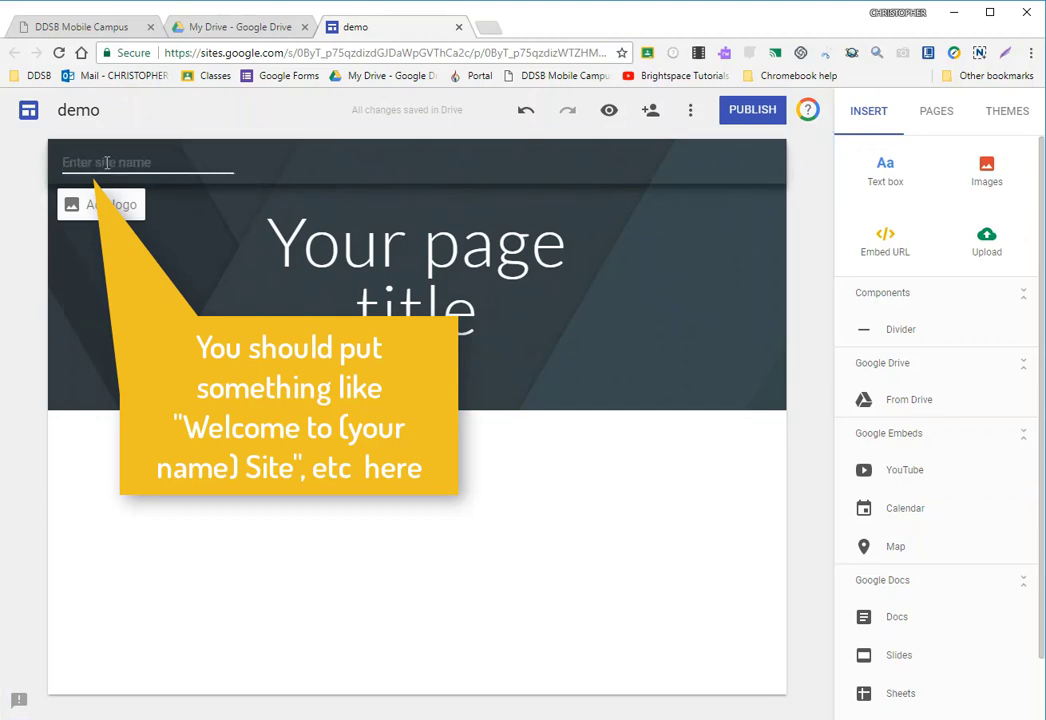
{"action": "type", "text": "Welcom"}
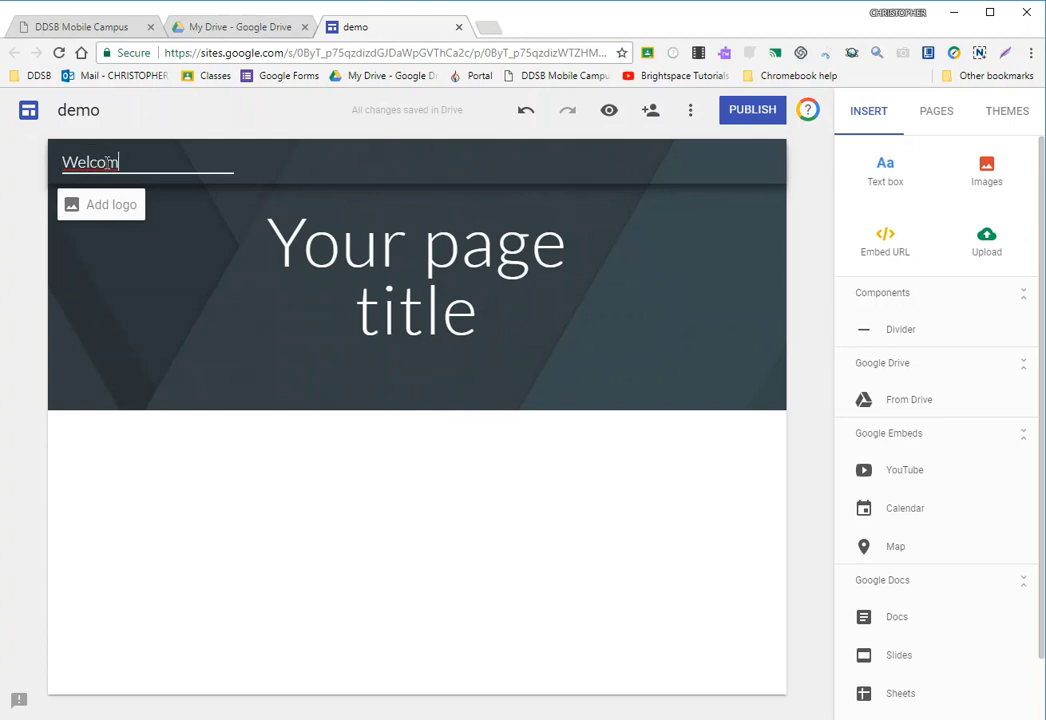
{"action": "type", "text": "e to my site!"}
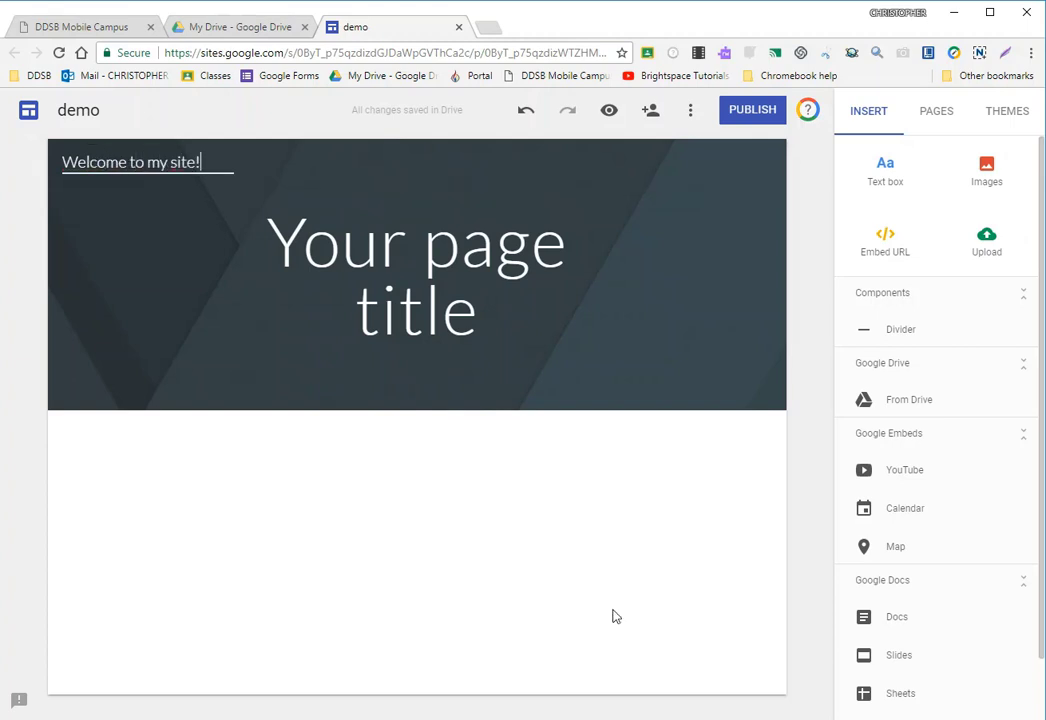
{"action": "left_click", "coordinate": [423, 560]}
Step: Replace the placeholder page title with "Welcome to", the owner's last name in possessive form, and "Website Demo!"
{"action": "left_click", "coordinate": [472, 312]}
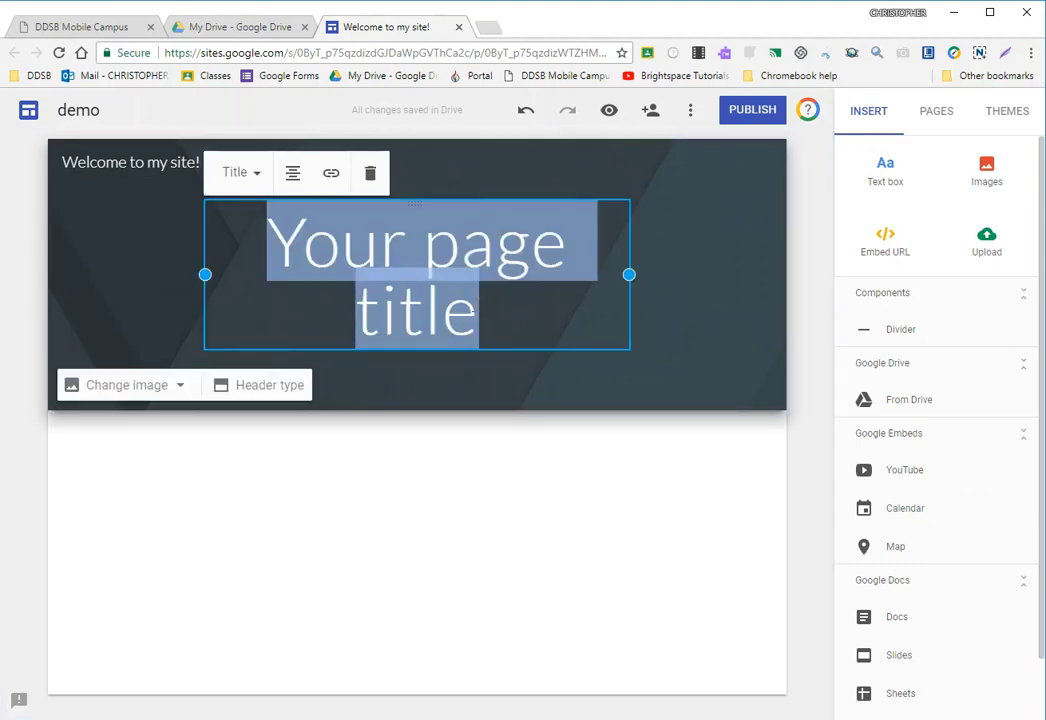
{"action": "type", "text": "We"}
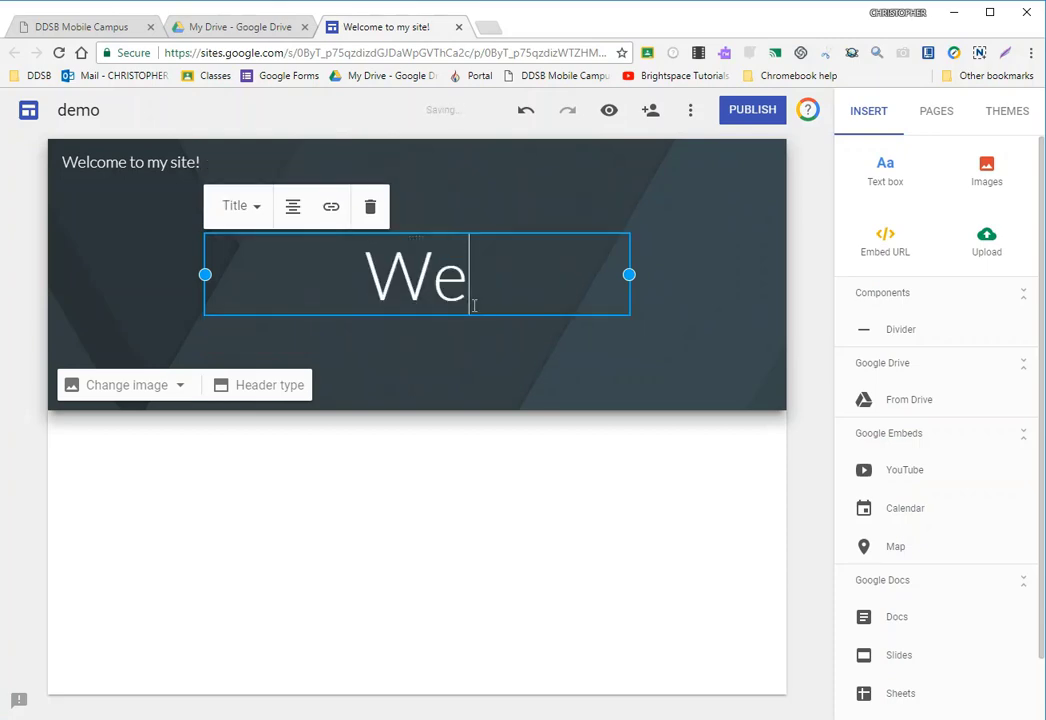
{"action": "type", "text": "lcome to"}
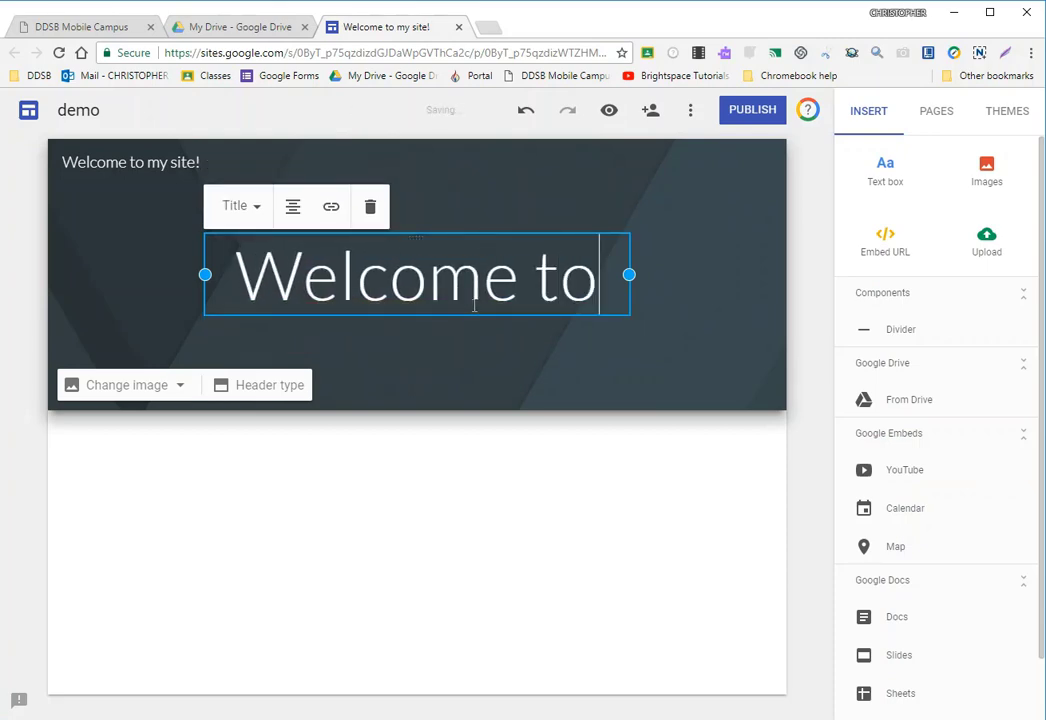
{"action": "type", "text": " Warren's We"}
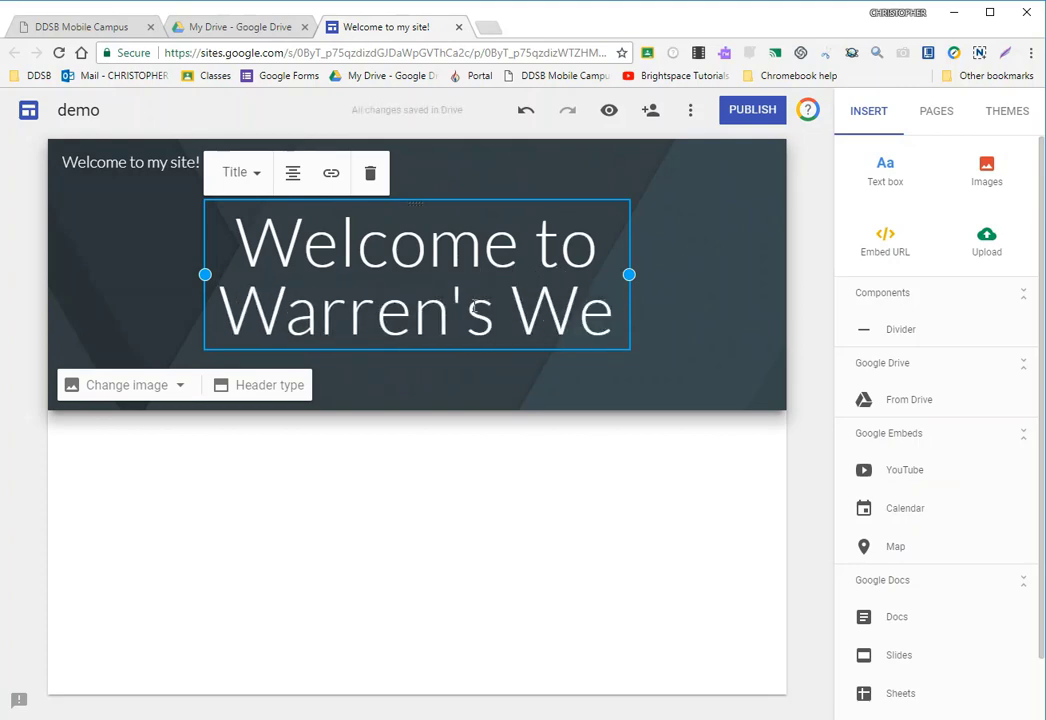
{"action": "type", "text": "bsite demo!"}
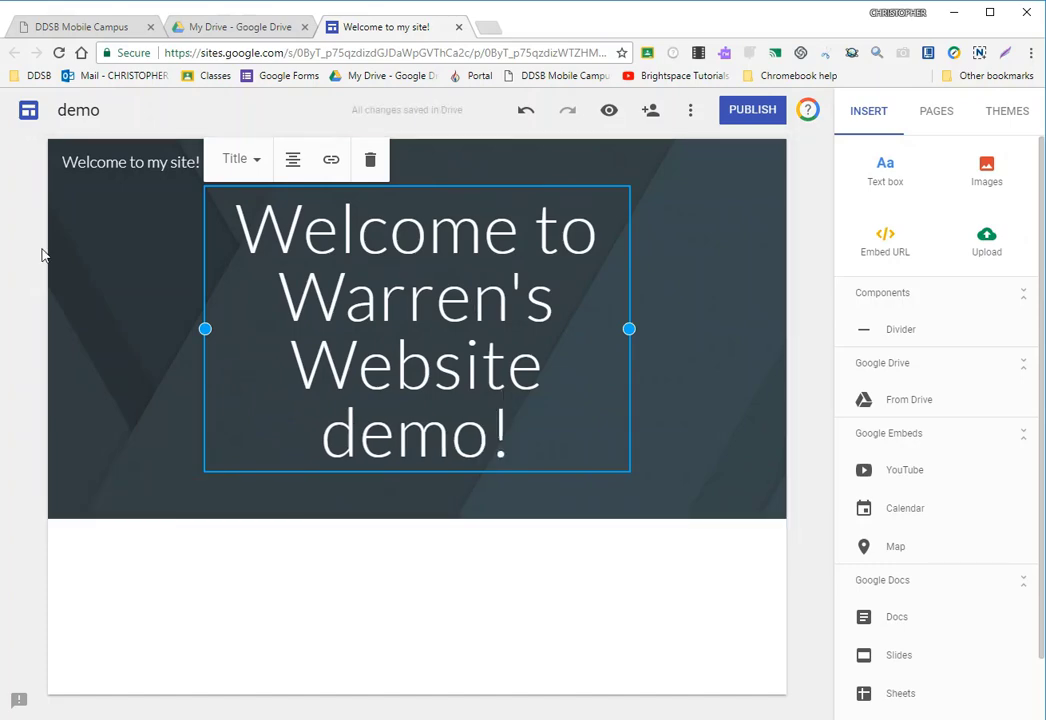
{"action": "left_click", "coordinate": [360, 433]}
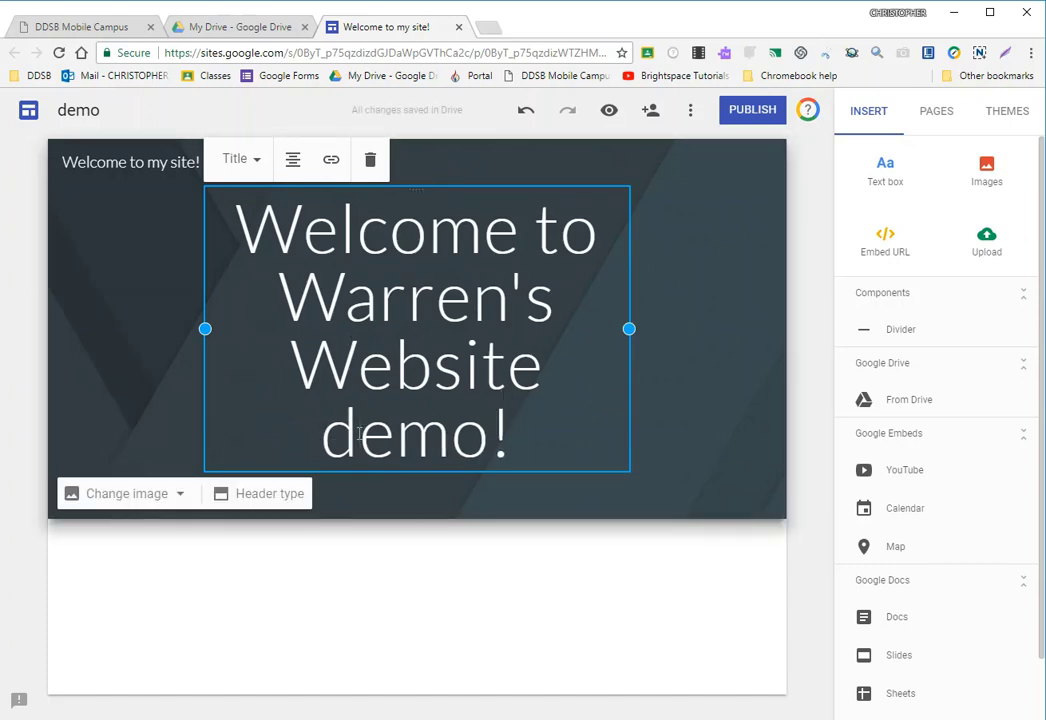
{"action": "key", "text": "BackSpace"}
{"action": "type", "text": "D"}
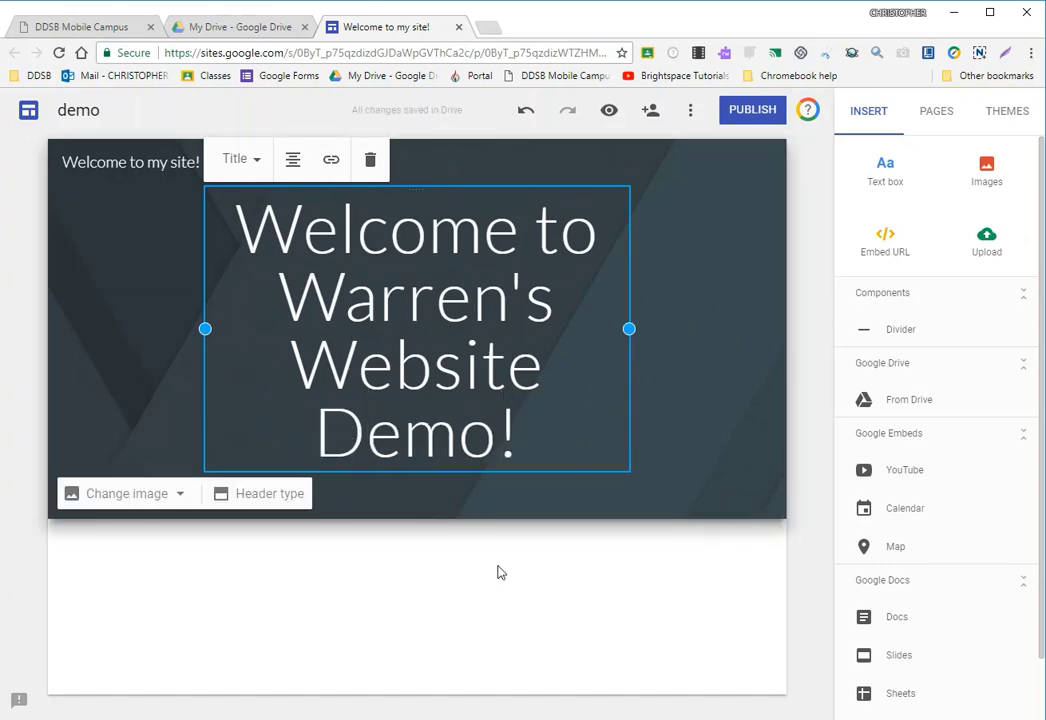
{"action": "left_click", "coordinate": [545, 565]}
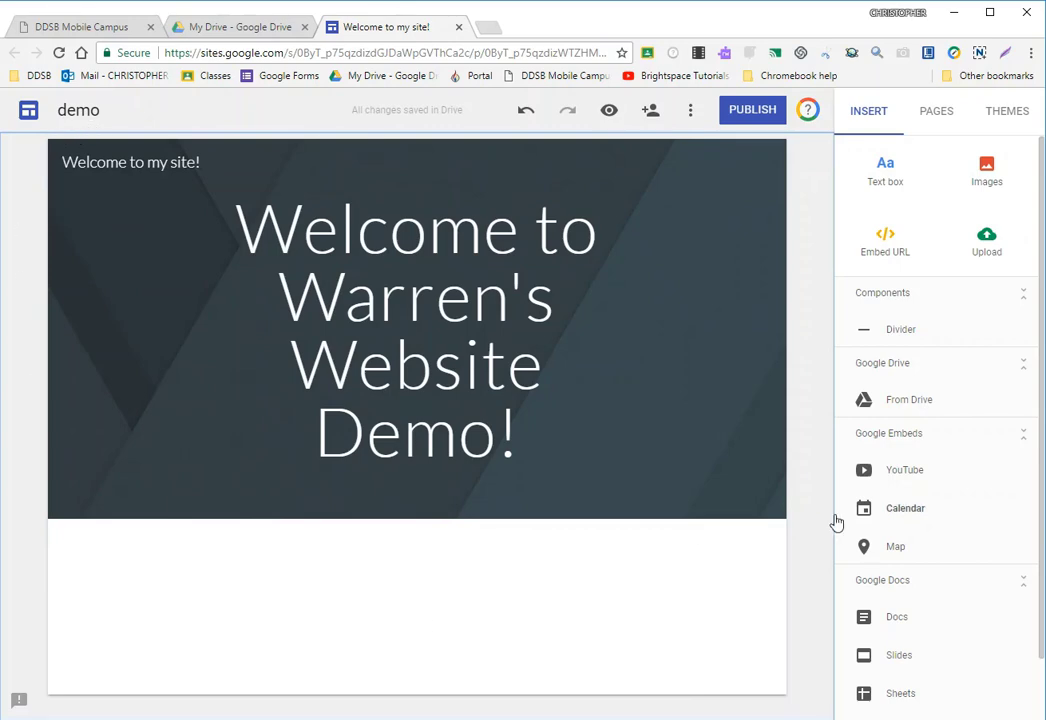
Step: Change the header background image to grosmornebanner.jpg from the website docs folder in Google Drive
{"action": "left_click", "coordinate": [287, 243]}
{"action": "mouse_move", "coordinate": [146, 485]}
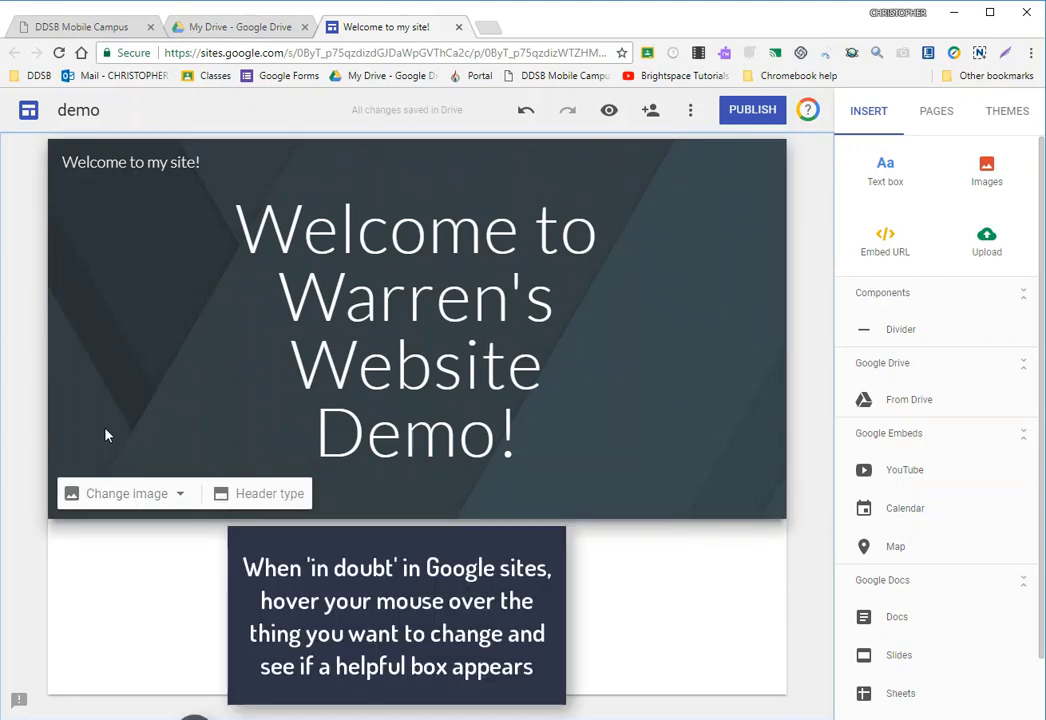
{"action": "left_click", "coordinate": [120, 493]}
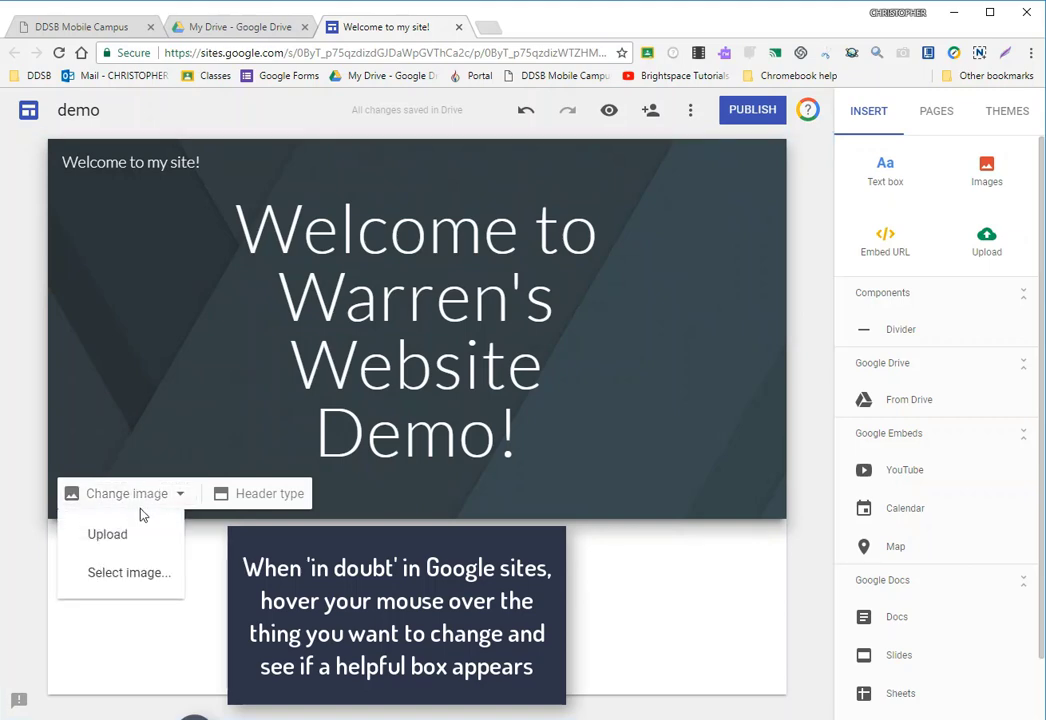
{"action": "left_click", "coordinate": [129, 573]}
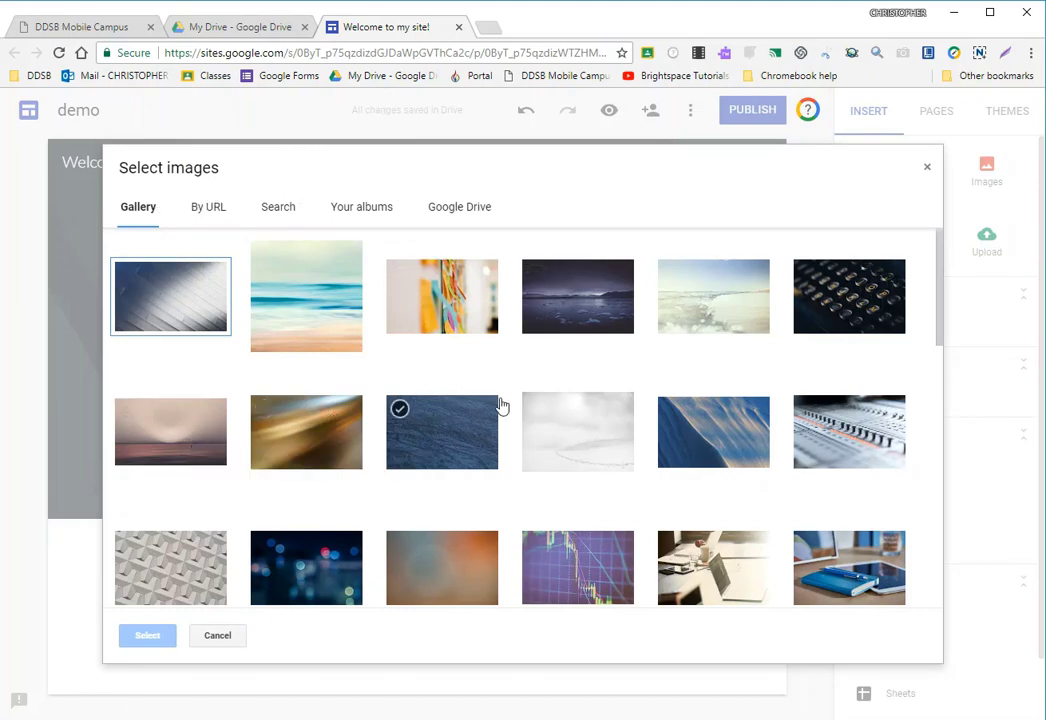
{"action": "scroll", "coordinate": [497, 404], "scroll_direction": "down", "scroll_amount": 3}
{"action": "scroll", "coordinate": [495, 398], "scroll_direction": "up", "scroll_amount": 3}
{"action": "left_click", "coordinate": [474, 211]}
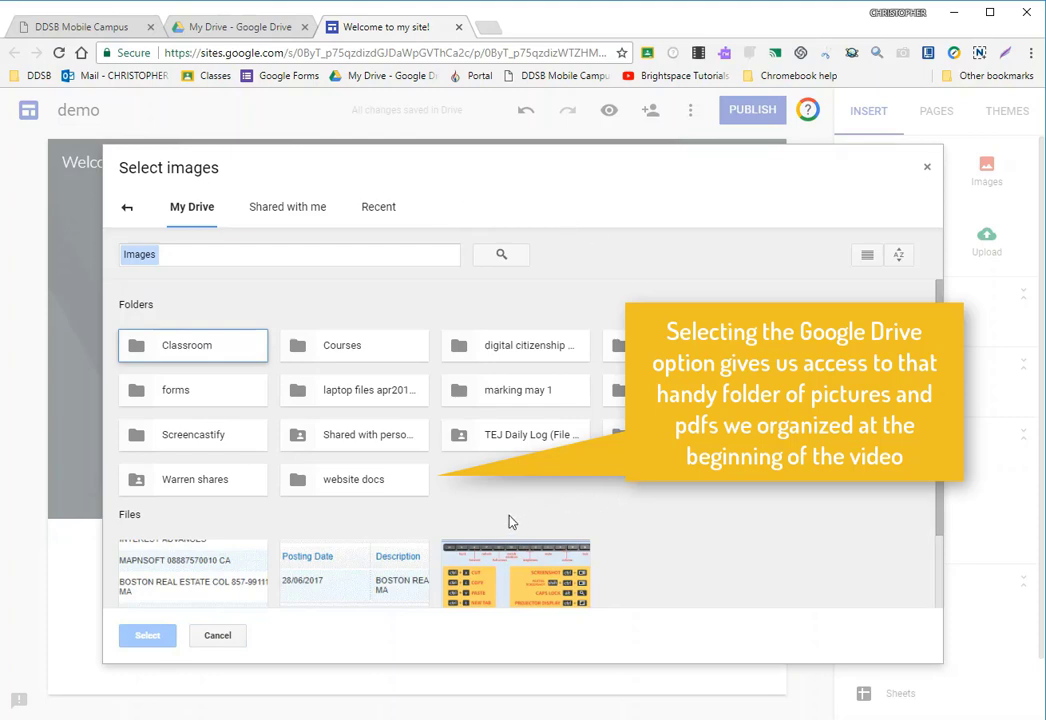
{"action": "double_click", "coordinate": [362, 487]}
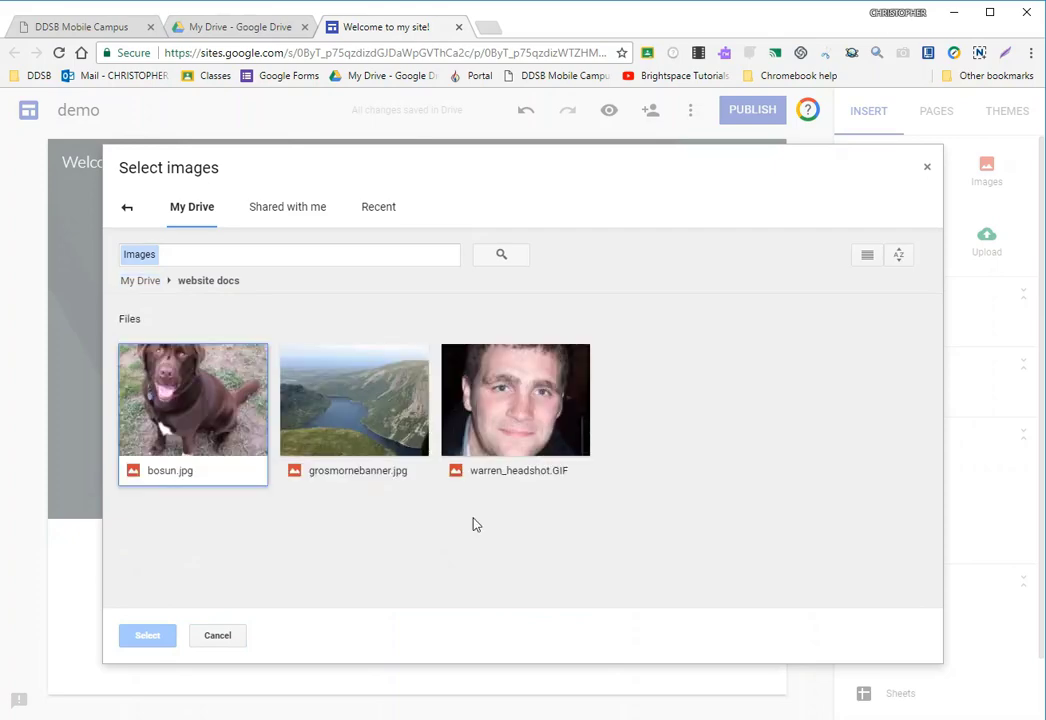
{"action": "double_click", "coordinate": [384, 407]}
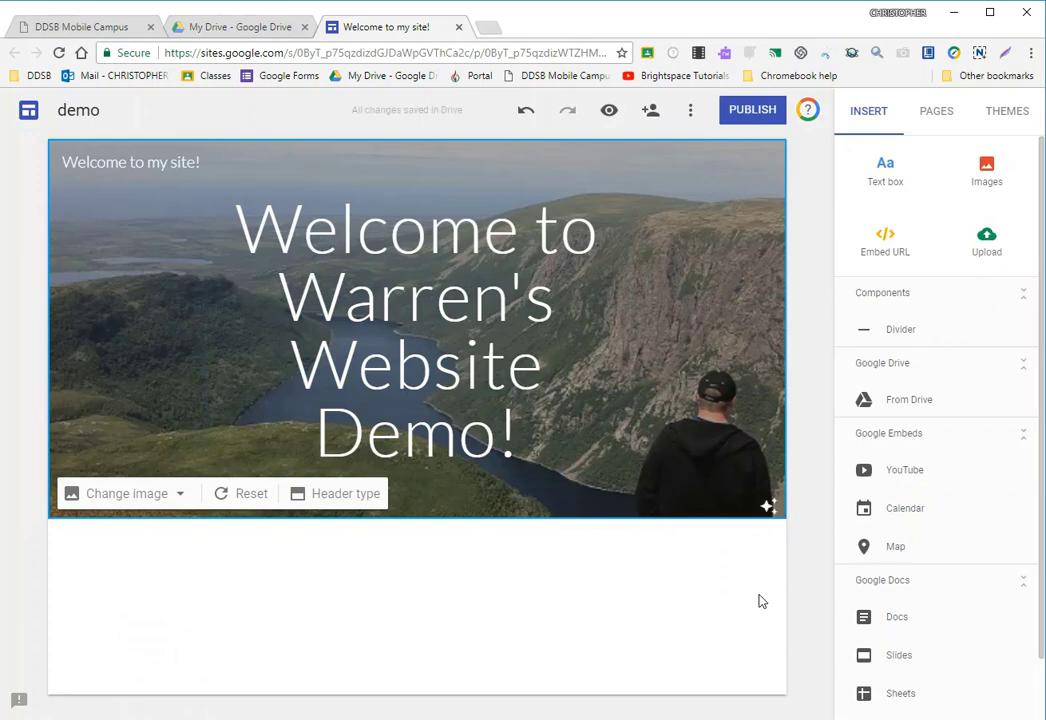
{"action": "left_click", "coordinate": [324, 636]}
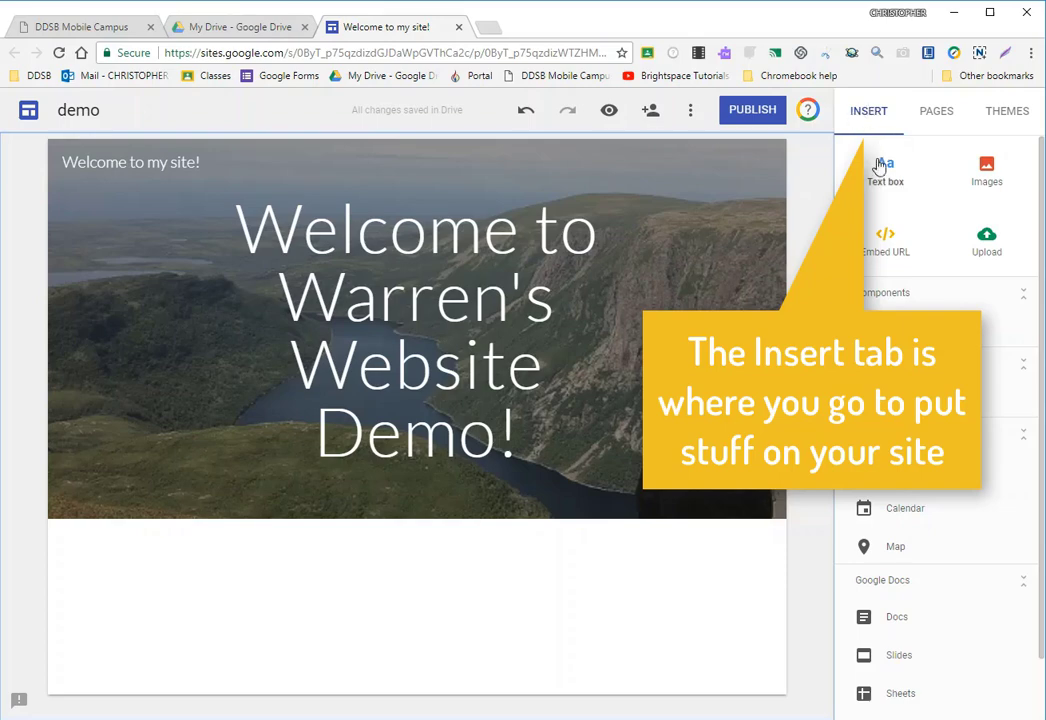
Step: Insert a text box below the header with the Title-style text "Welcome to my demo page!" and start a new line
{"action": "scroll", "coordinate": [929, 485], "scroll_direction": "down", "scroll_amount": 1}
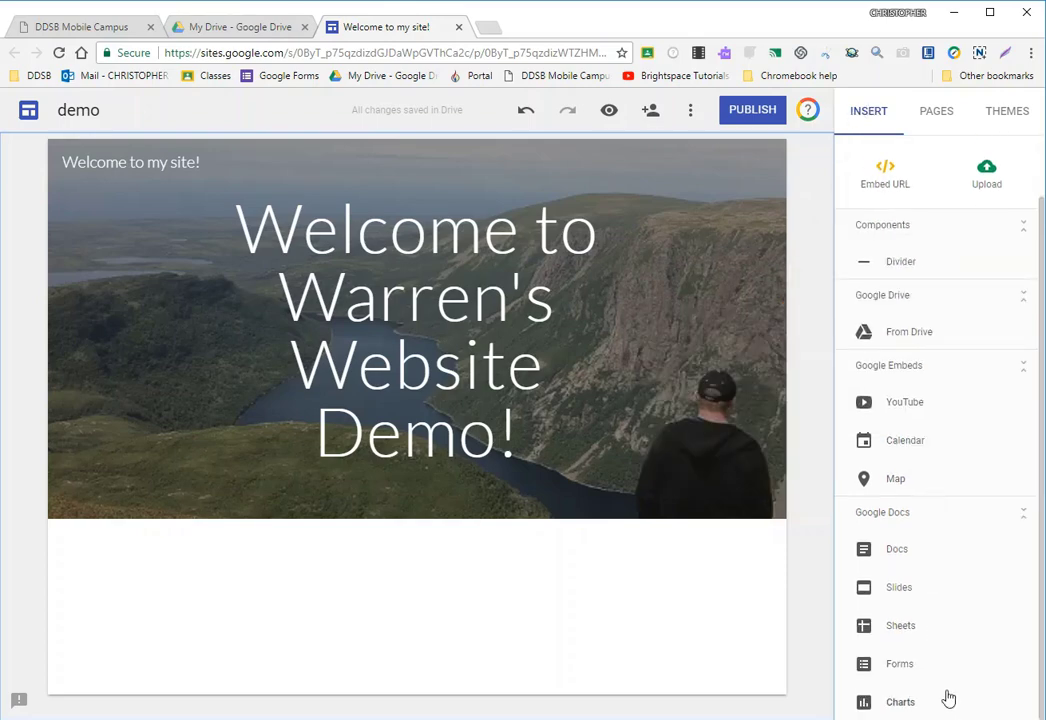
{"action": "scroll", "coordinate": [932, 376], "scroll_direction": "up", "scroll_amount": 1}
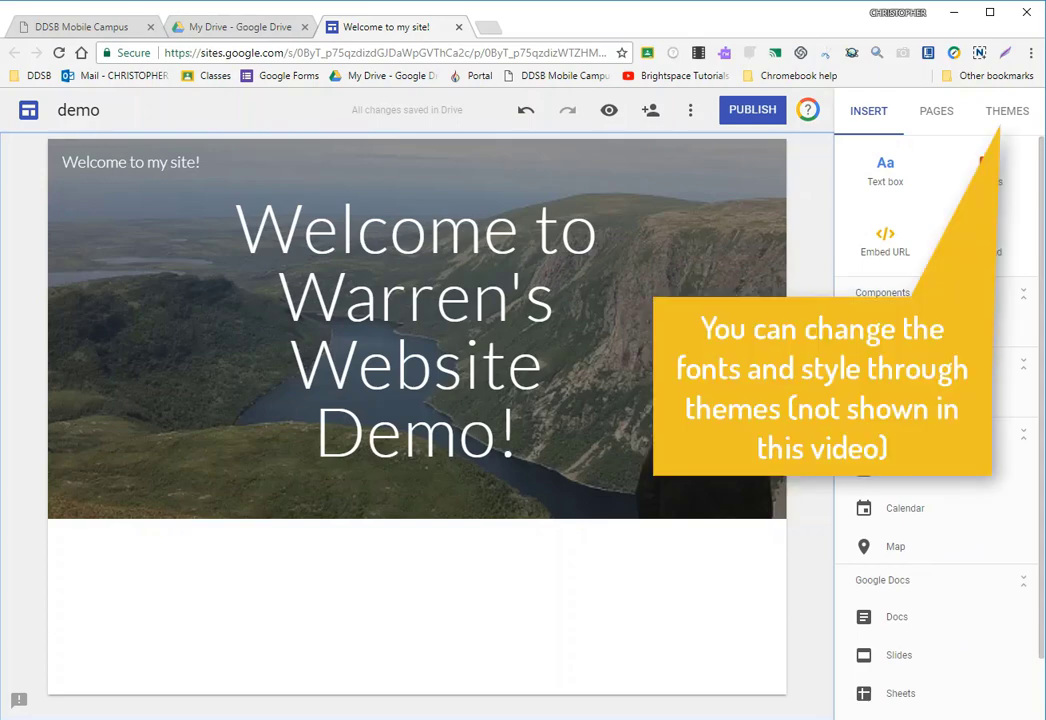
{"action": "left_click", "coordinate": [906, 162]}
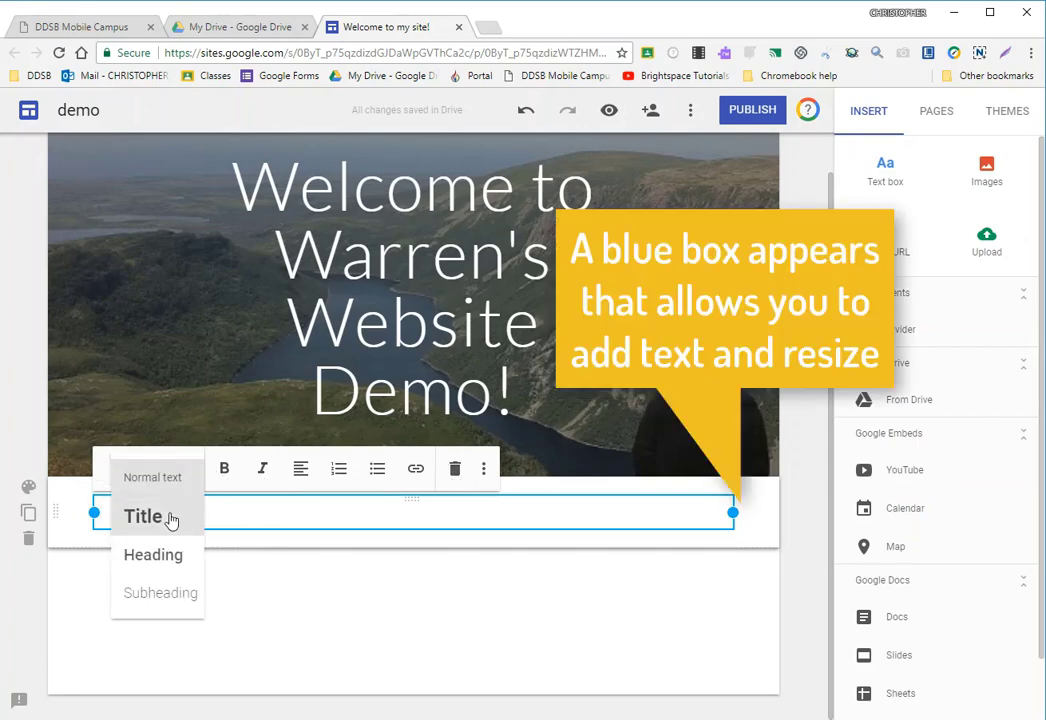
{"action": "left_click", "coordinate": [165, 520]}
{"action": "type", "text": "W"}
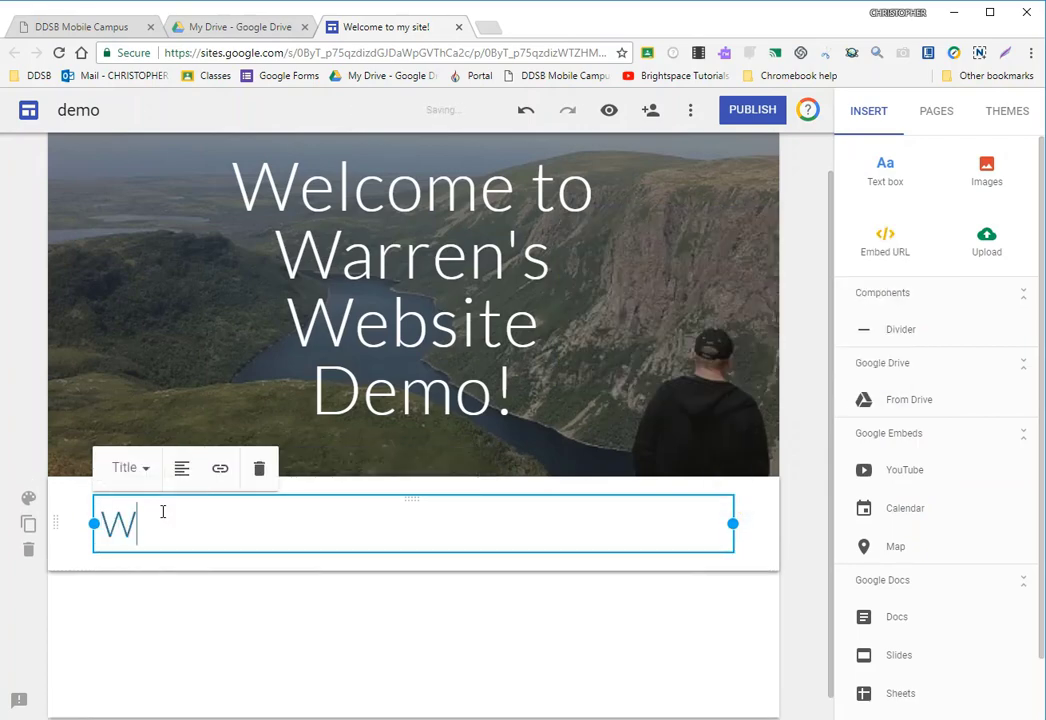
{"action": "type", "text": "elcome to"}
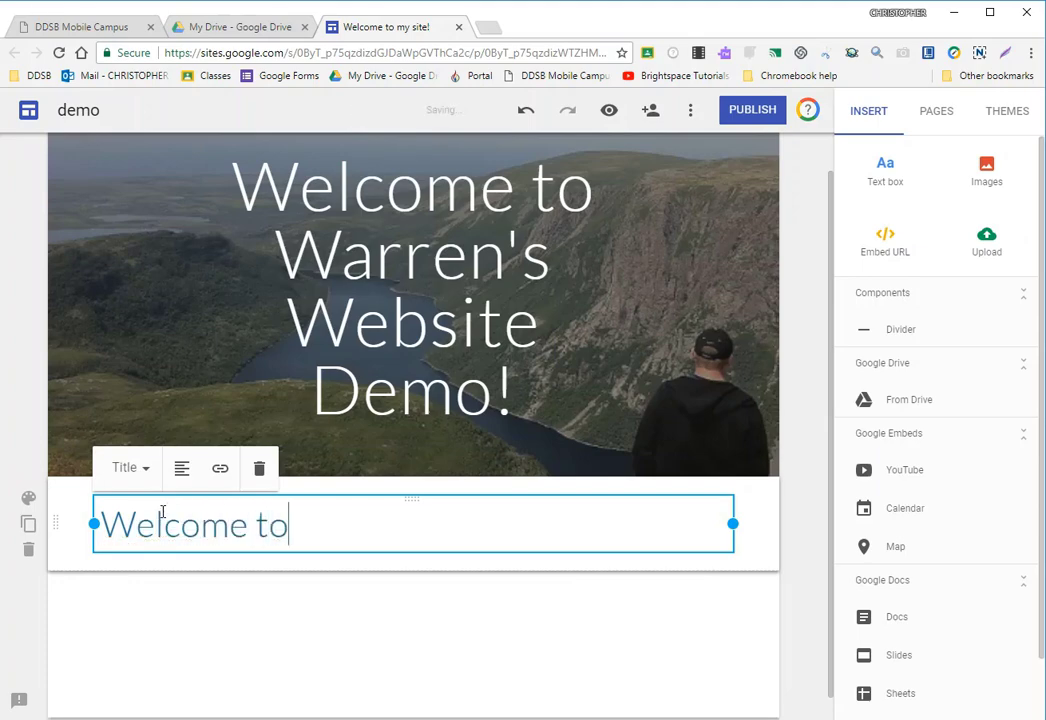
{"action": "type", "text": " my demo page!"}
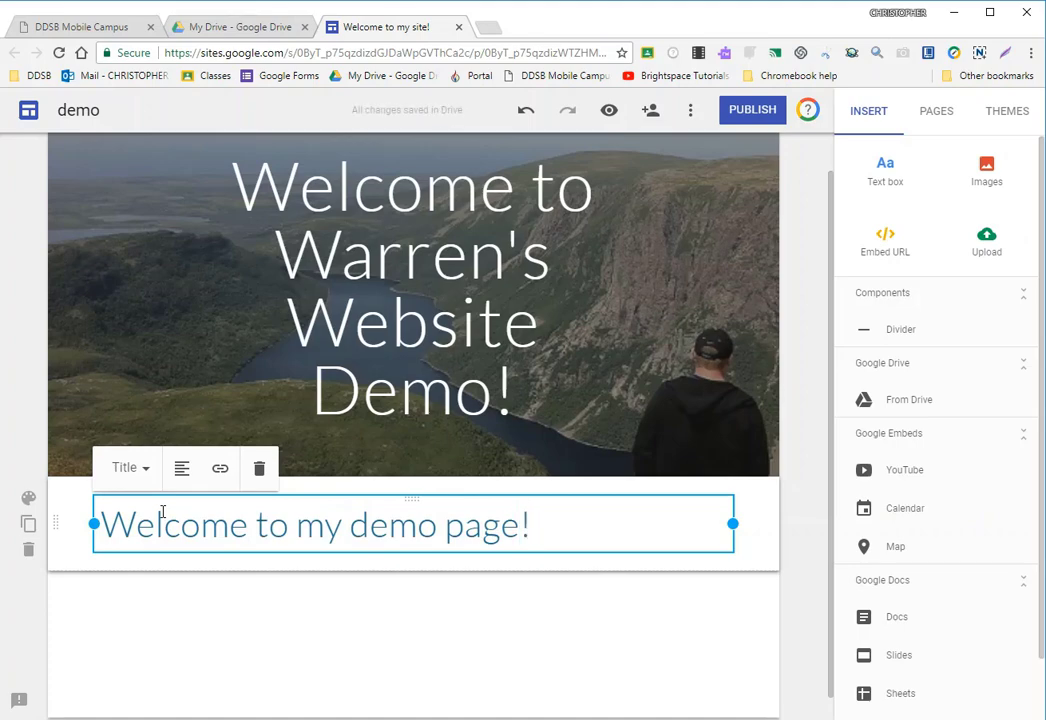
{"action": "key", "text": "Return"}
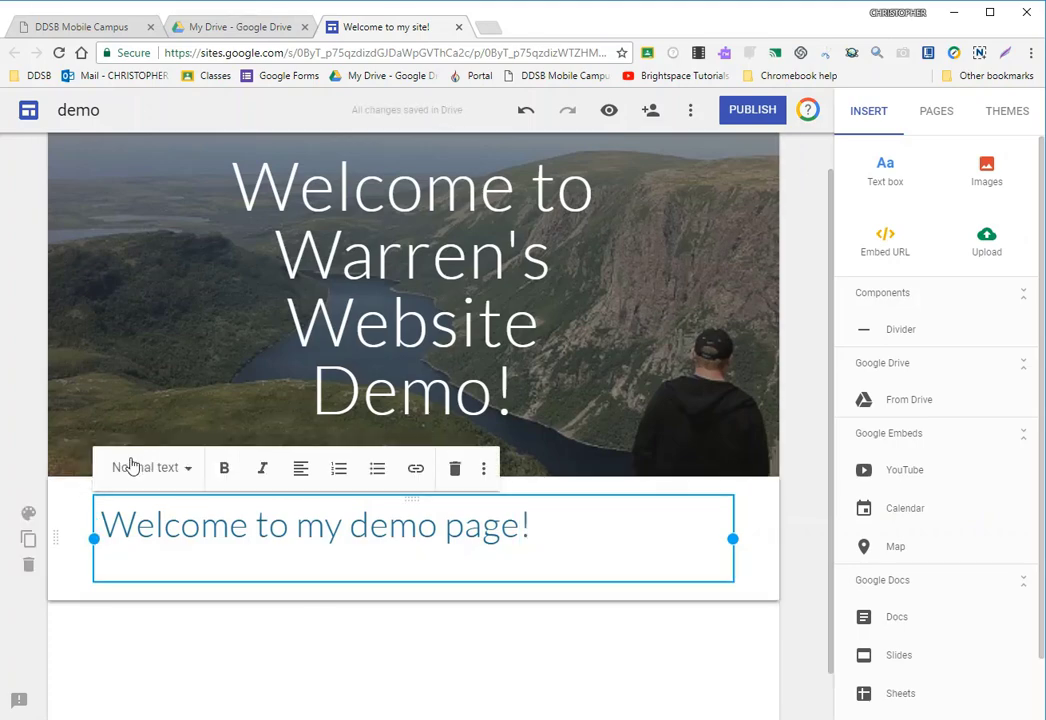
Step: Add the Normal text line "This is a simple Google Sites demo." beneath the welcome heading
{"action": "type", "text": "Thi"}
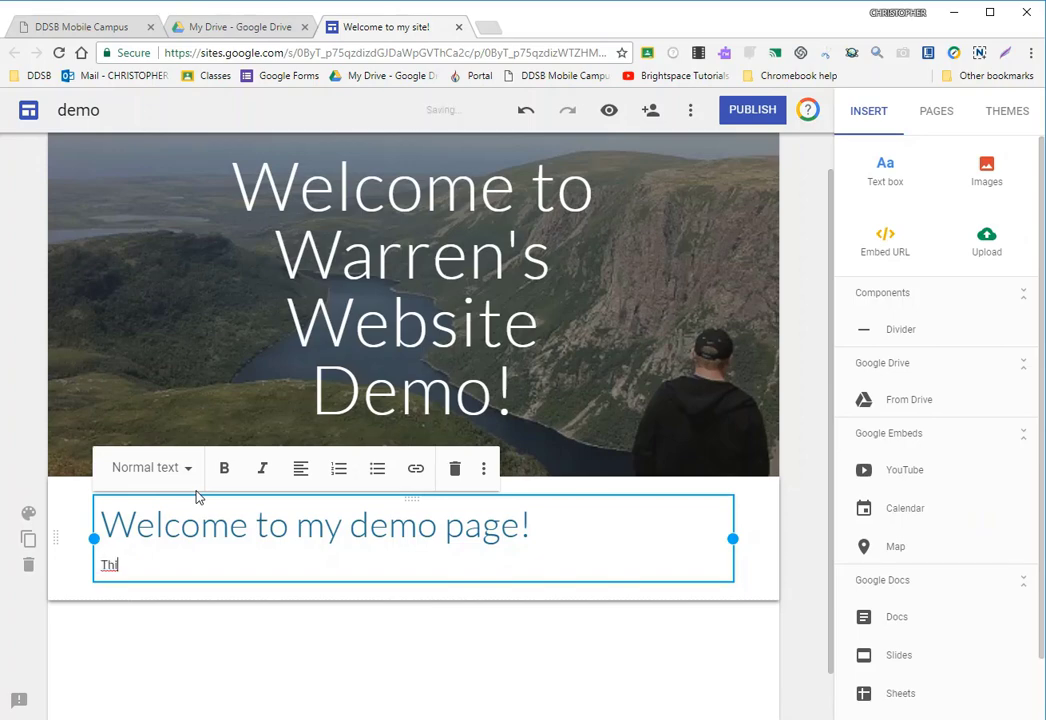
{"action": "type", "text": "s is a simple"}
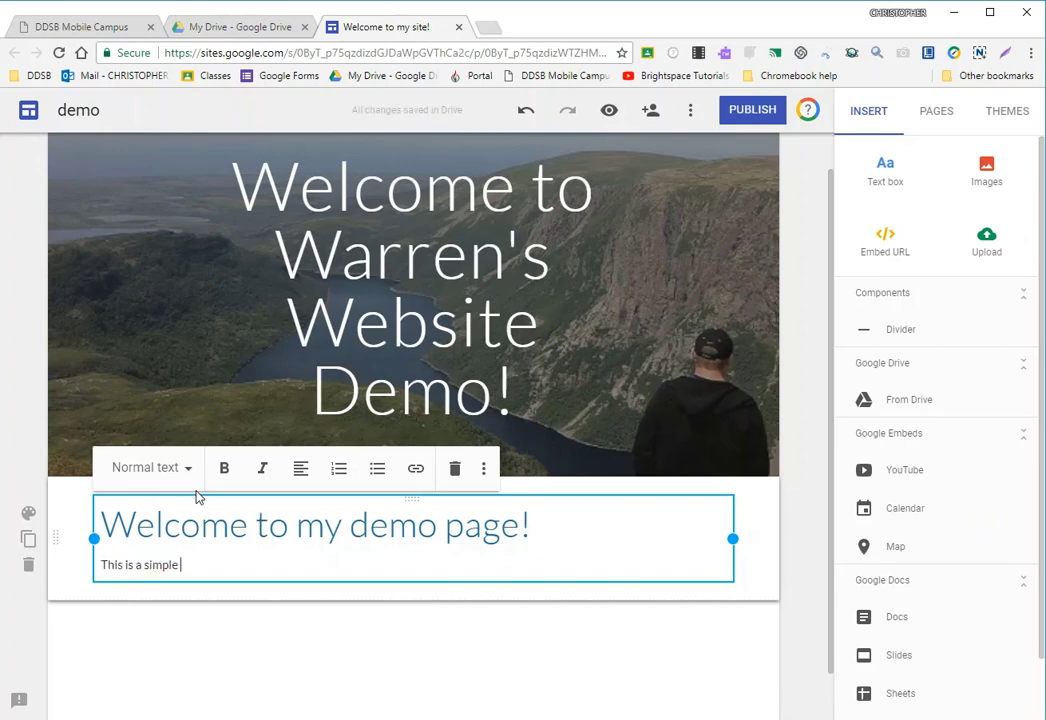
{"action": "type", "text": " Google Sites demo."}
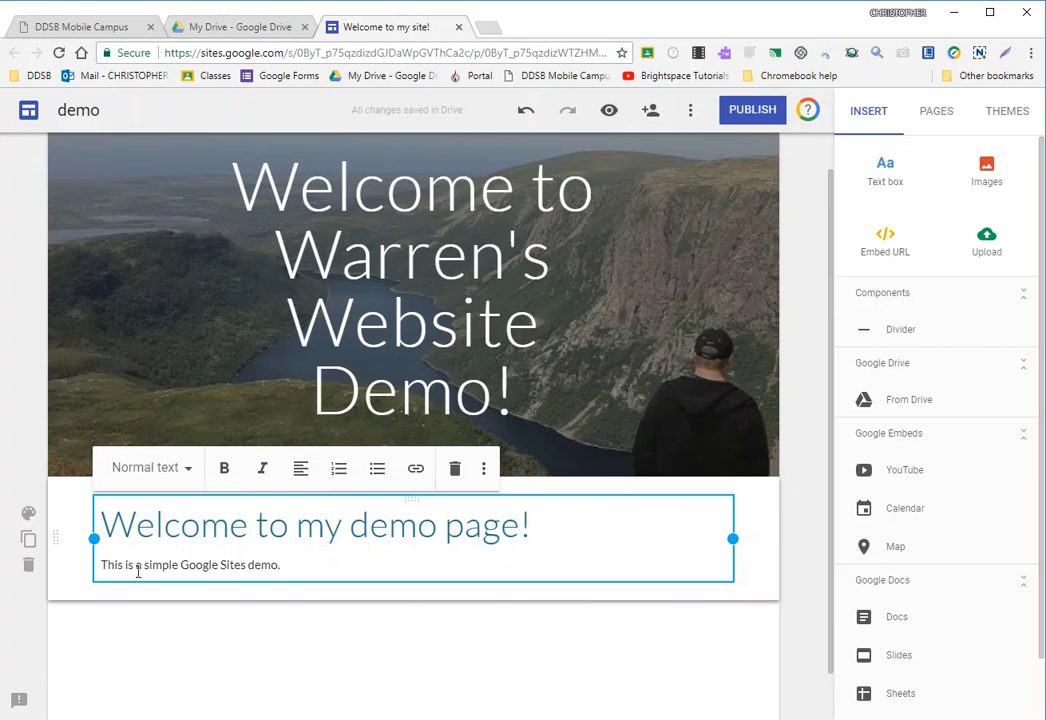
{"action": "left_click", "coordinate": [333, 637]}
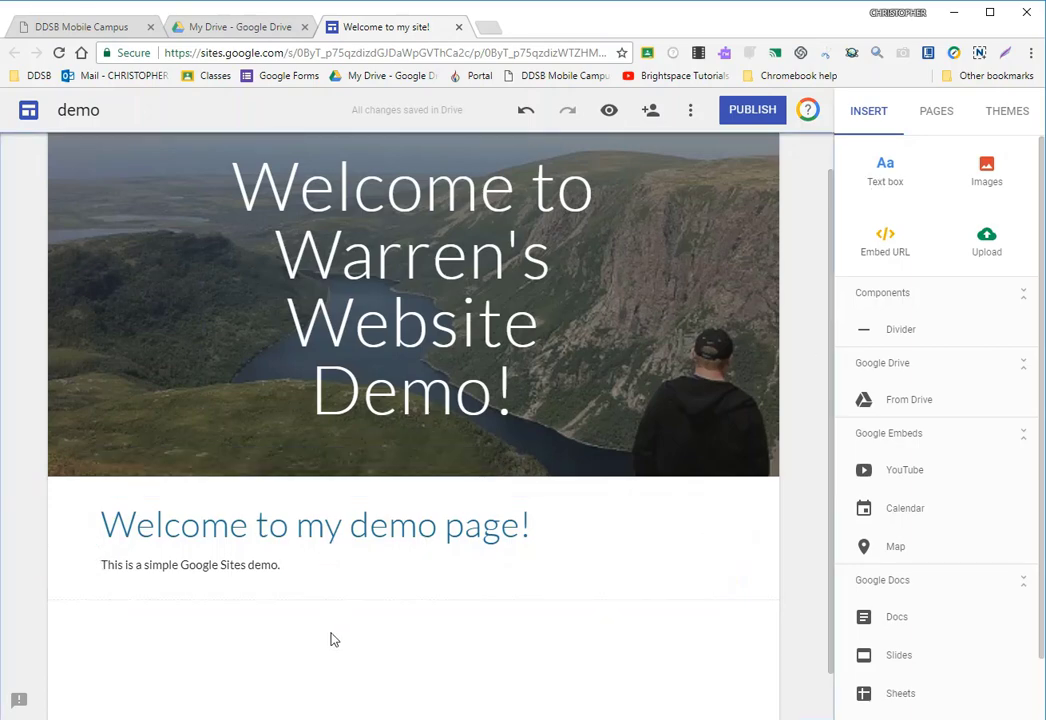
Step: Insert the image bosun.jpg from the website docs folder in Google Drive below the welcome text
{"action": "scroll", "coordinate": [350, 612], "scroll_direction": "down", "scroll_amount": 1}
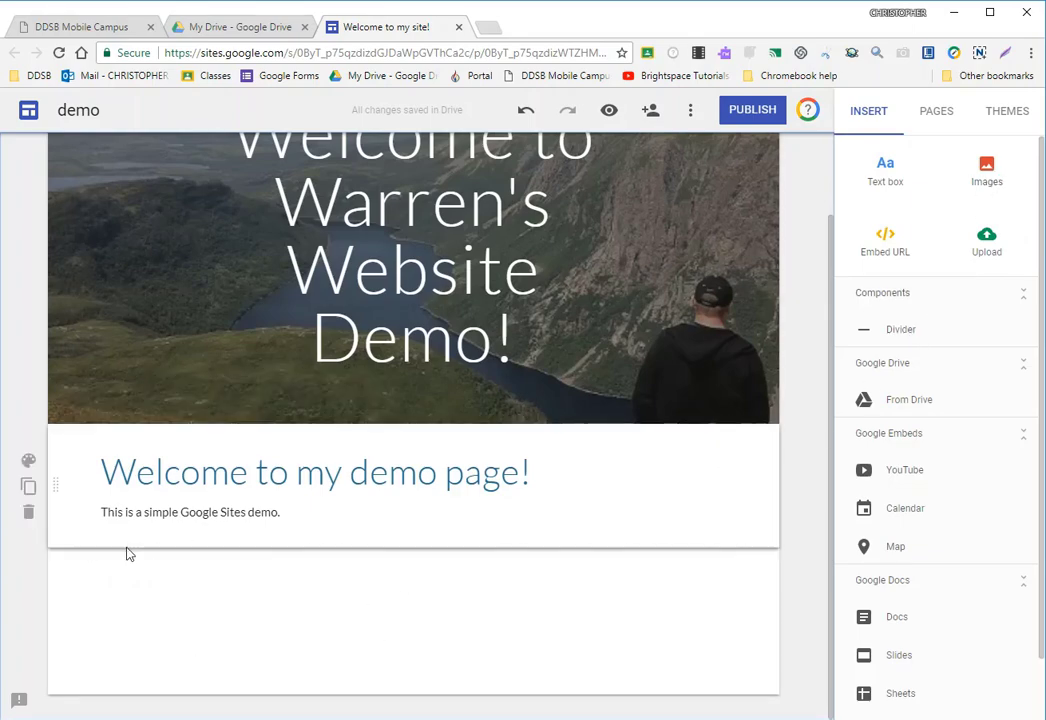
{"action": "left_click", "coordinate": [991, 175]}
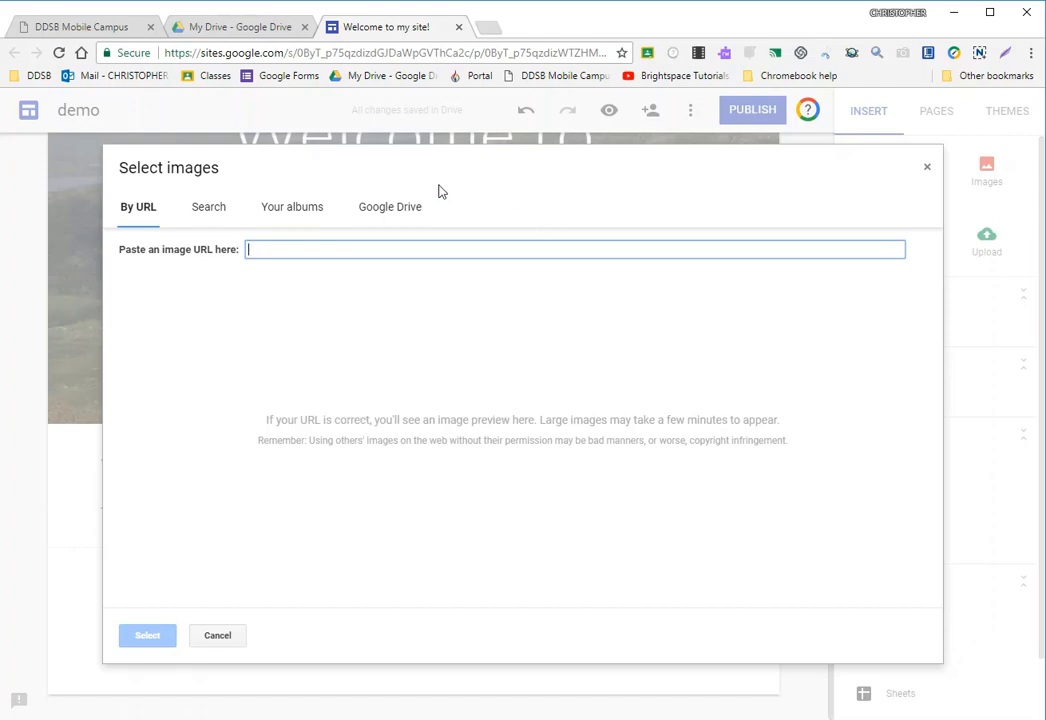
{"action": "left_click", "coordinate": [389, 209]}
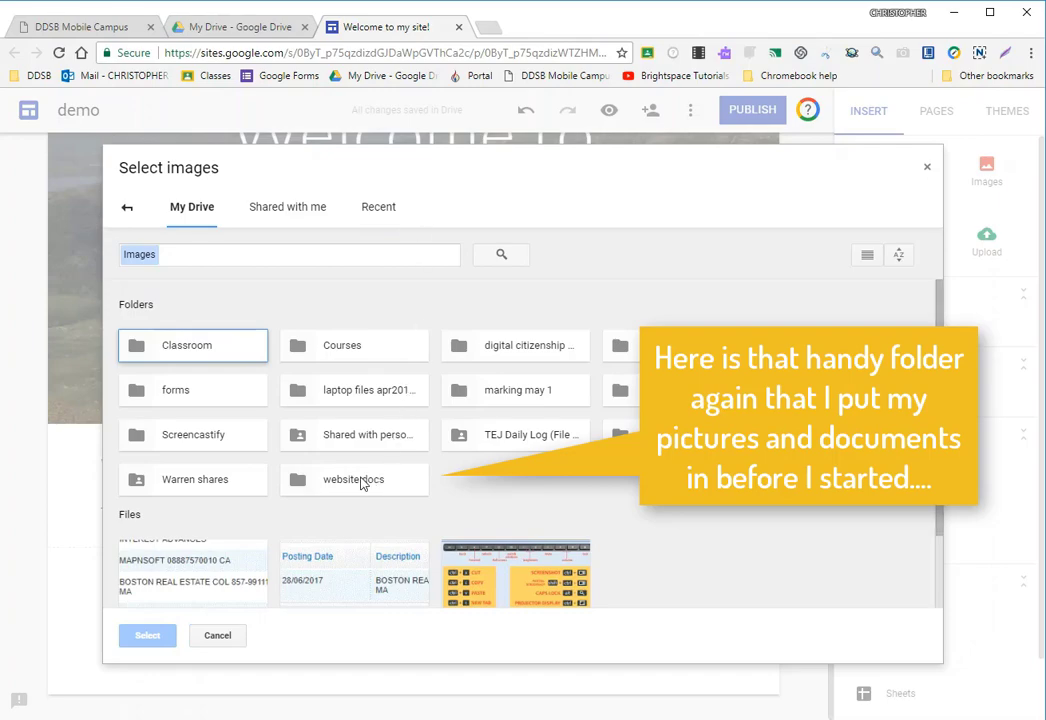
{"action": "double_click", "coordinate": [363, 484]}
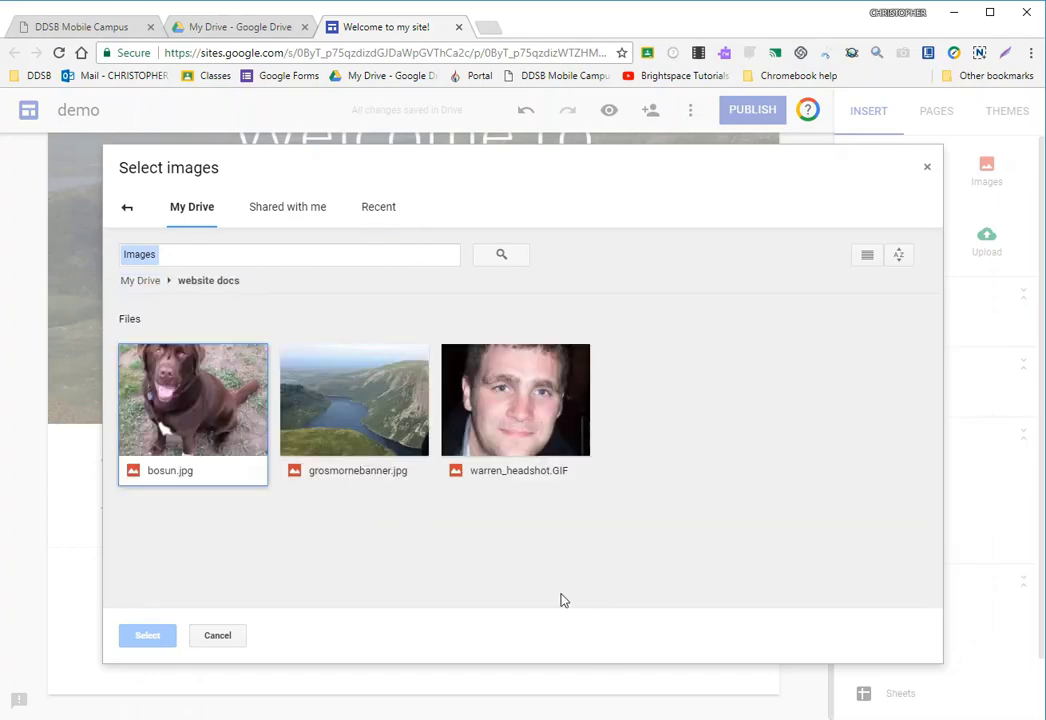
{"action": "left_click", "coordinate": [192, 400]}
{"action": "left_click", "coordinate": [147, 635]}
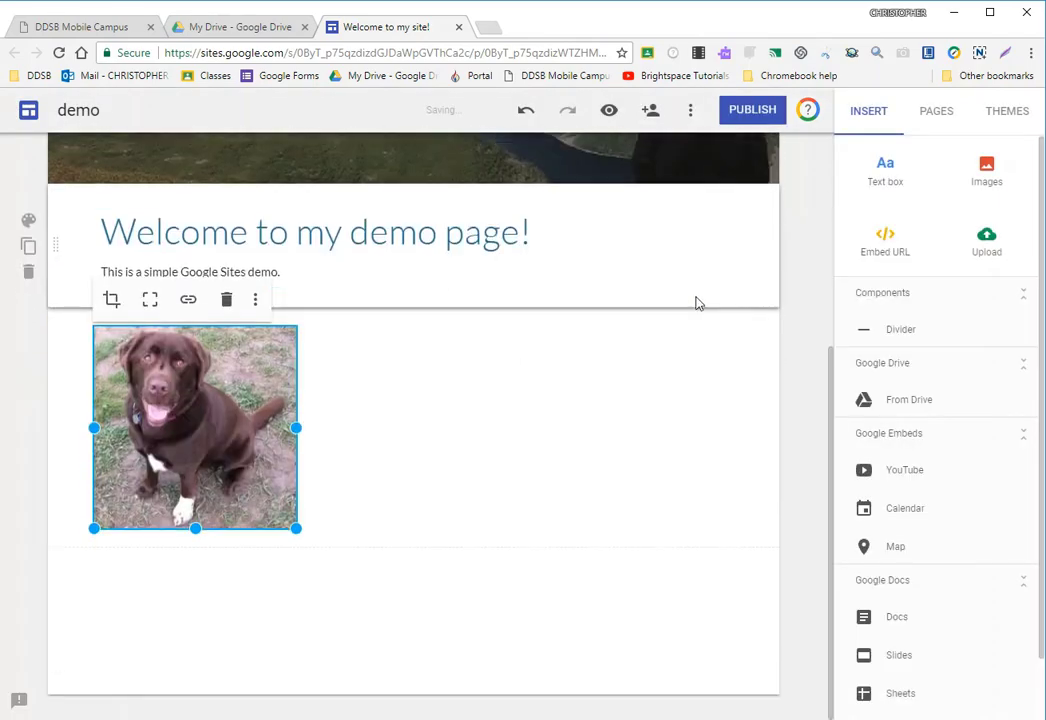
{"action": "left_click", "coordinate": [518, 627]}
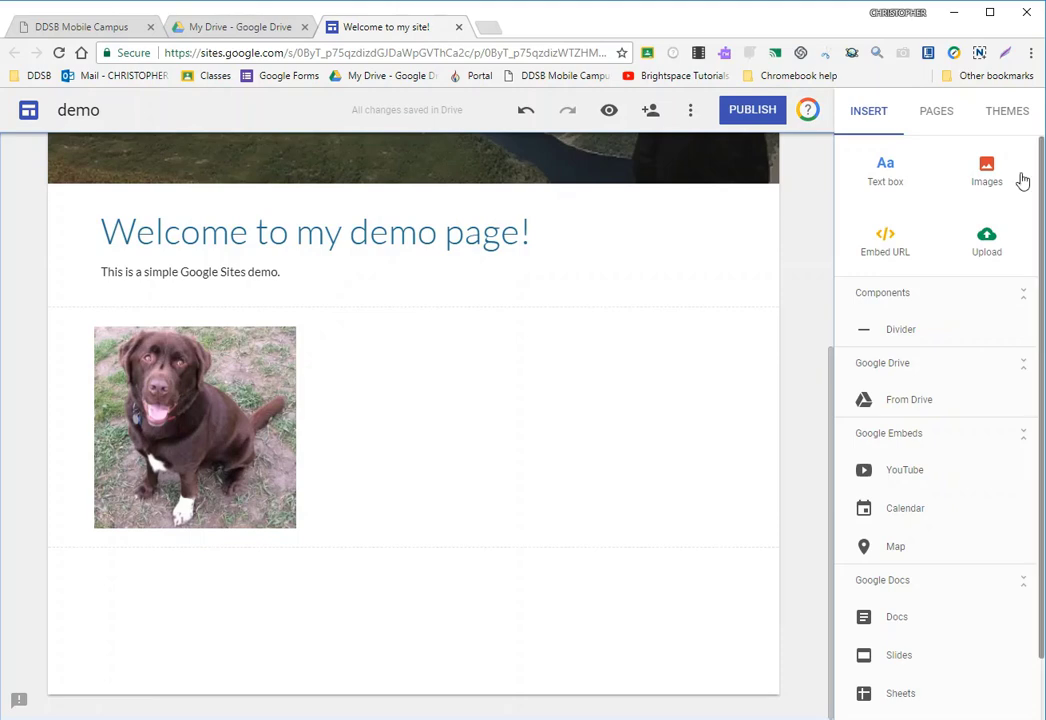
Step: Insert a text box below the dog picture reading "This is a picture of my dog! He is cuter than I am!"
{"action": "left_click", "coordinate": [883, 175]}
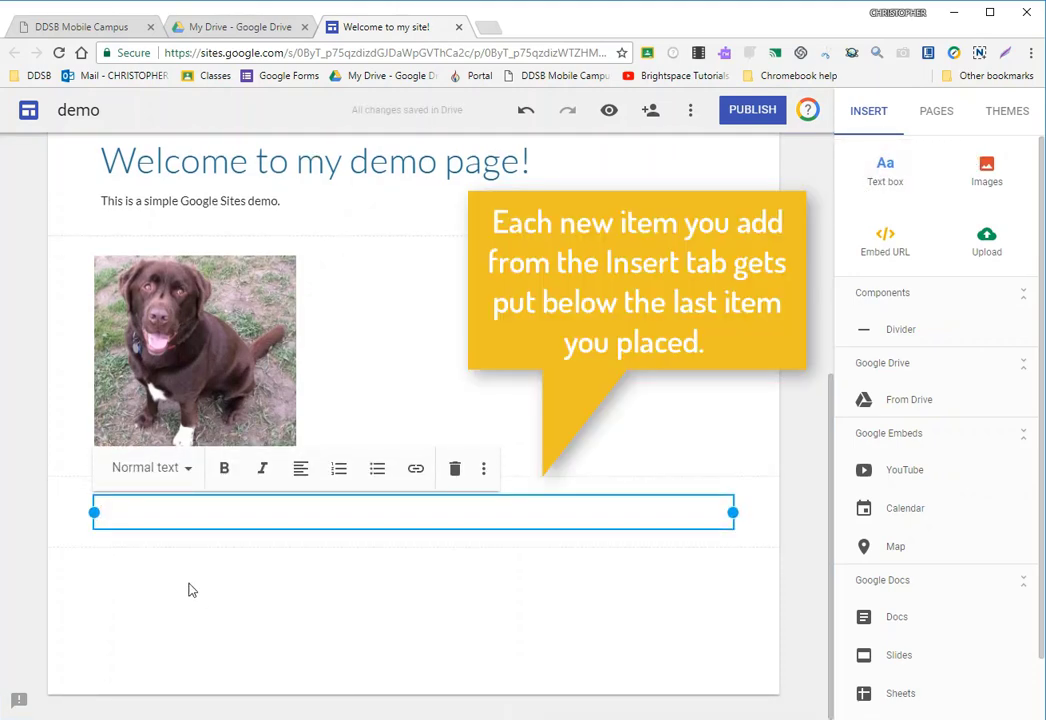
{"action": "type", "text": "This is a picture"}
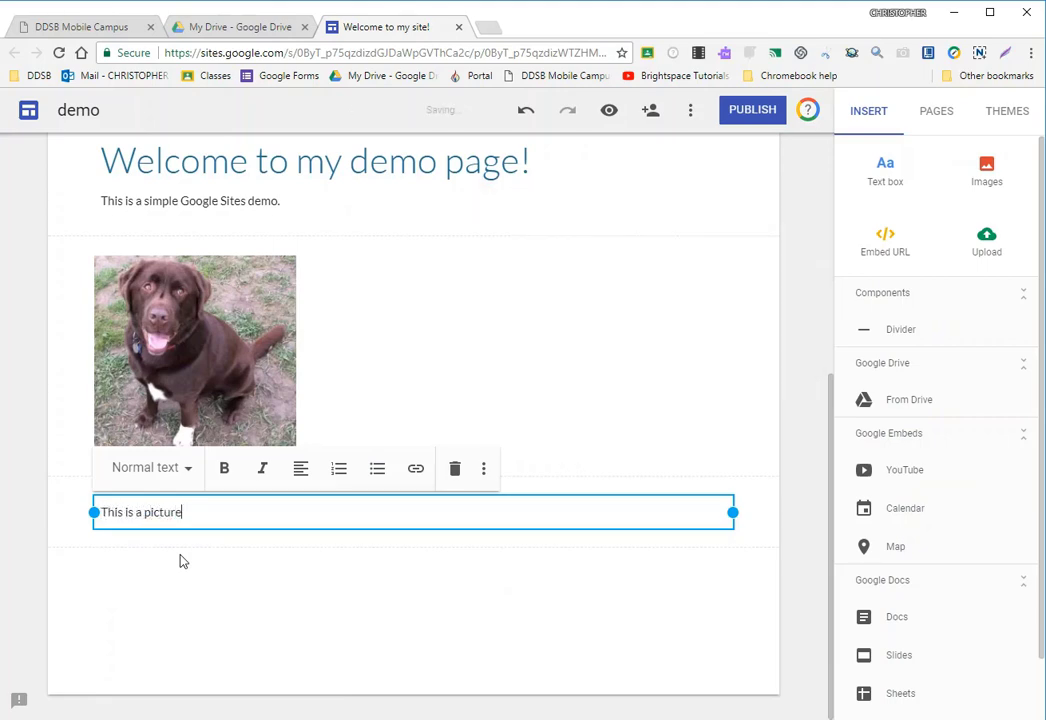
{"action": "type", "text": " of my dog! He is c"}
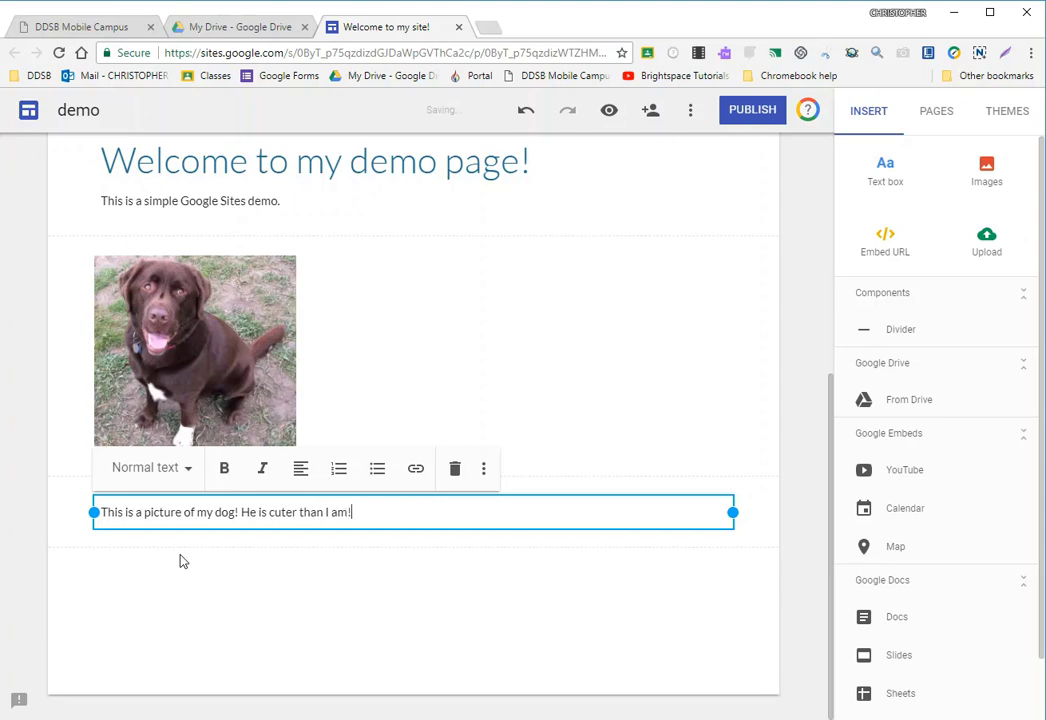
{"action": "type", "text": "uter than I am!"}
{"action": "left_click", "coordinate": [665, 539]}
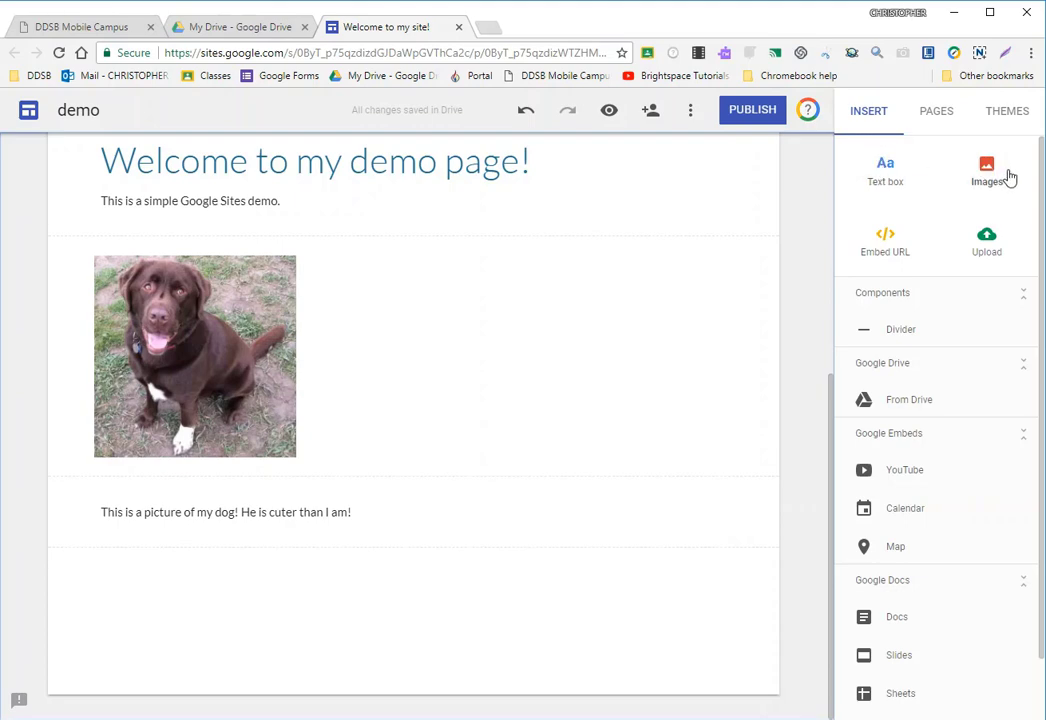
{"action": "scroll", "coordinate": [641, 557], "scroll_direction": "up", "scroll_amount": 4}
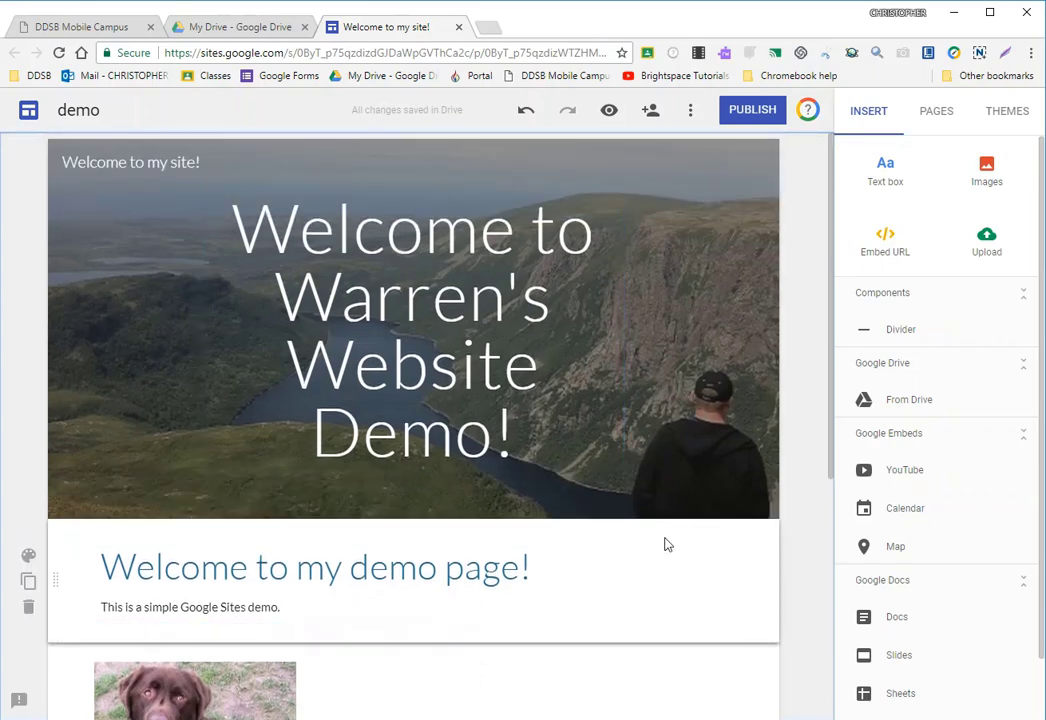
{"action": "scroll", "coordinate": [668, 544], "scroll_direction": "down", "scroll_amount": 1}
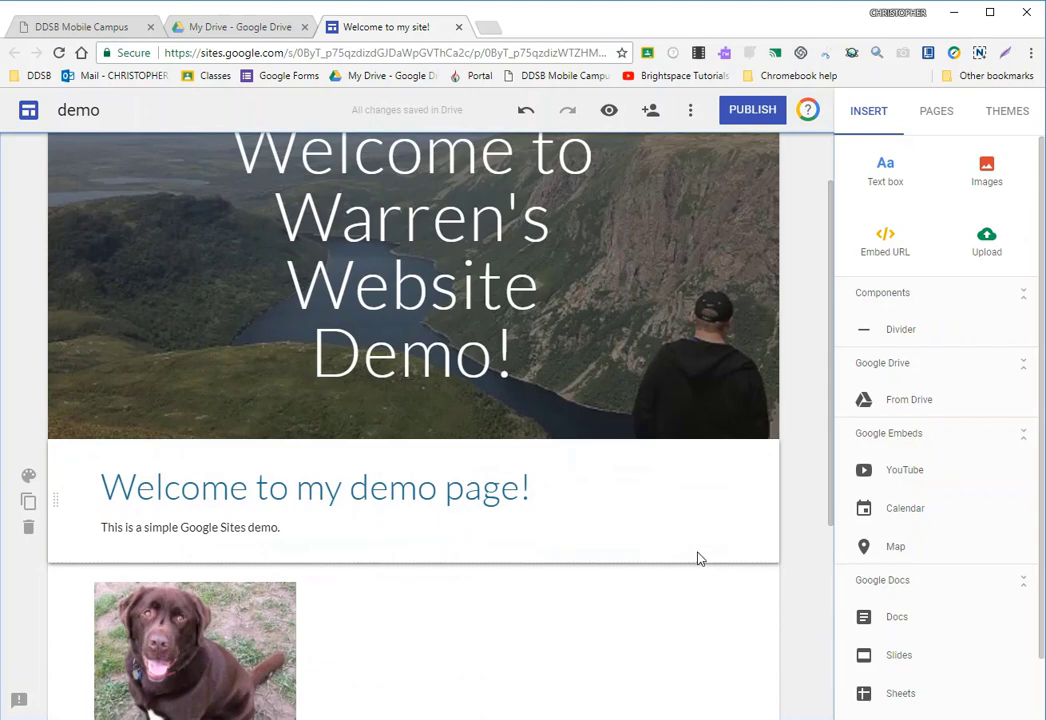
{"action": "scroll", "coordinate": [512, 486], "scroll_direction": "down", "scroll_amount": 1}
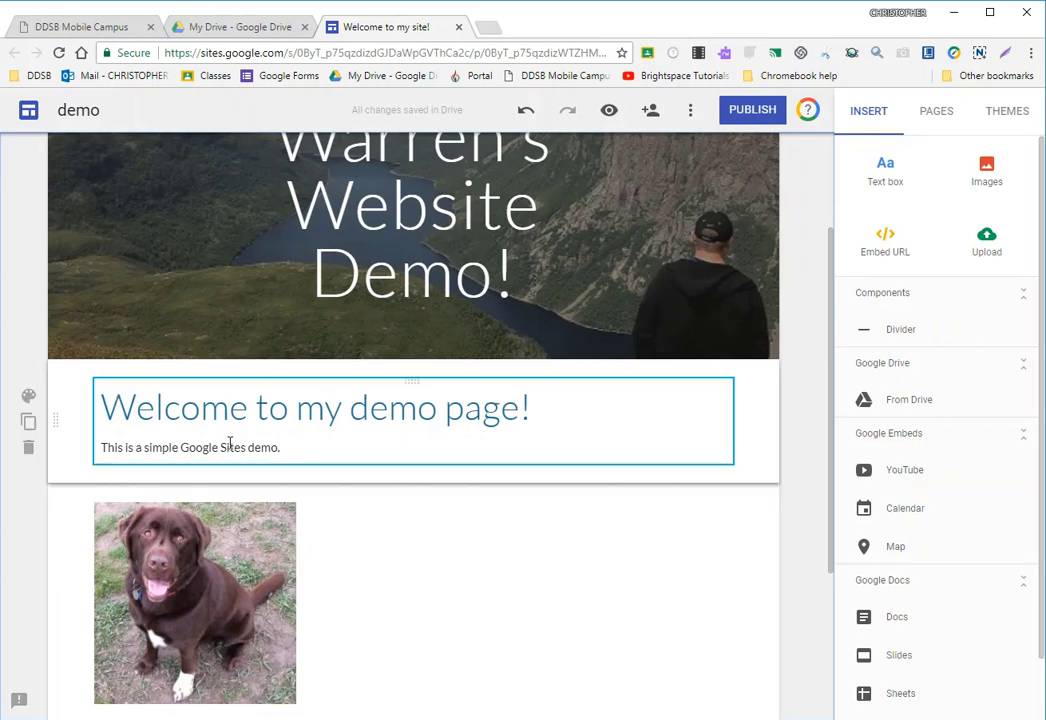
{"action": "scroll", "coordinate": [406, 455], "scroll_direction": "down", "scroll_amount": 1}
{"action": "scroll", "coordinate": [406, 455], "scroll_direction": "down", "scroll_amount": 2}
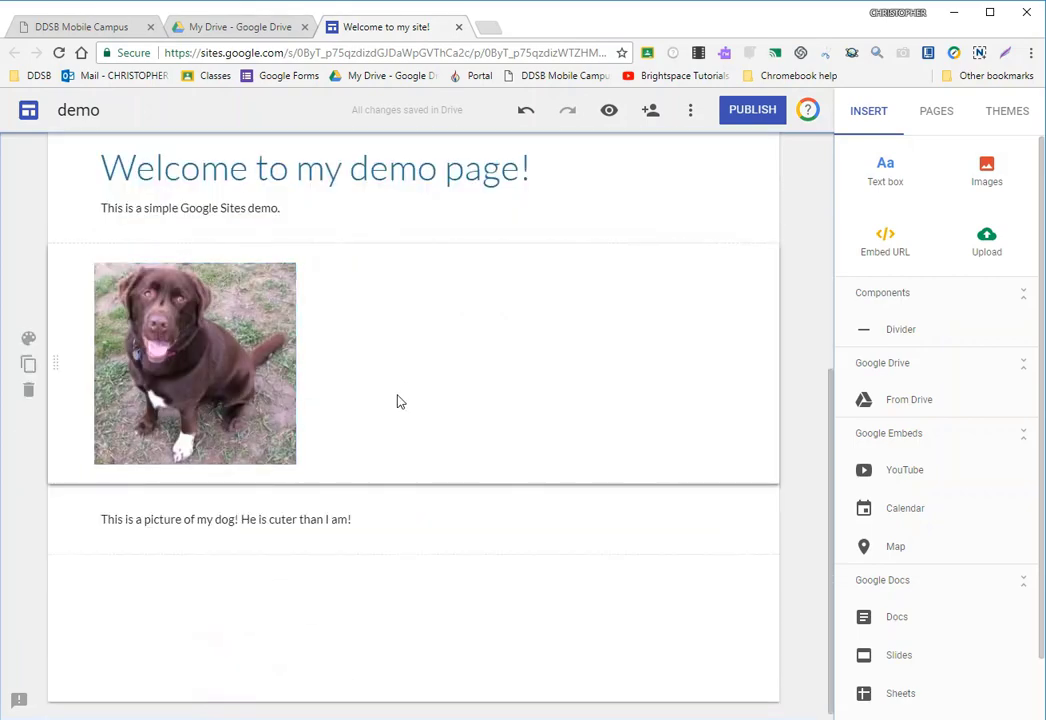
{"action": "scroll", "coordinate": [367, 507], "scroll_direction": "up", "scroll_amount": 5}
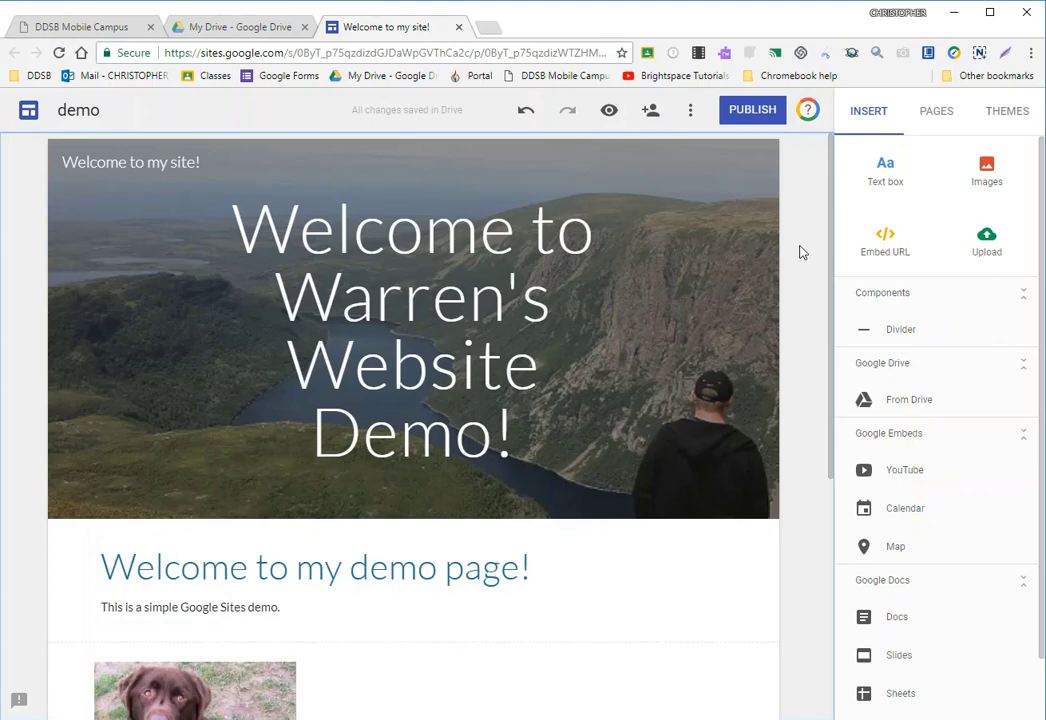
Step: Add a new page named "BTT 1O1" to the site
{"action": "left_click", "coordinate": [937, 113]}
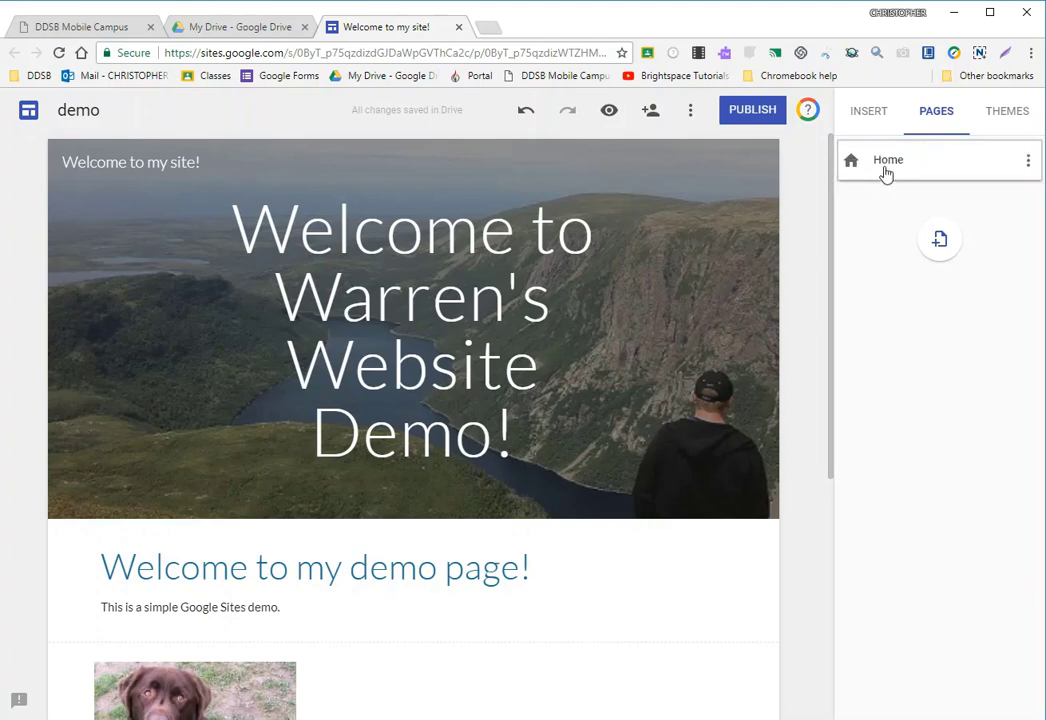
{"action": "left_click", "coordinate": [938, 241]}
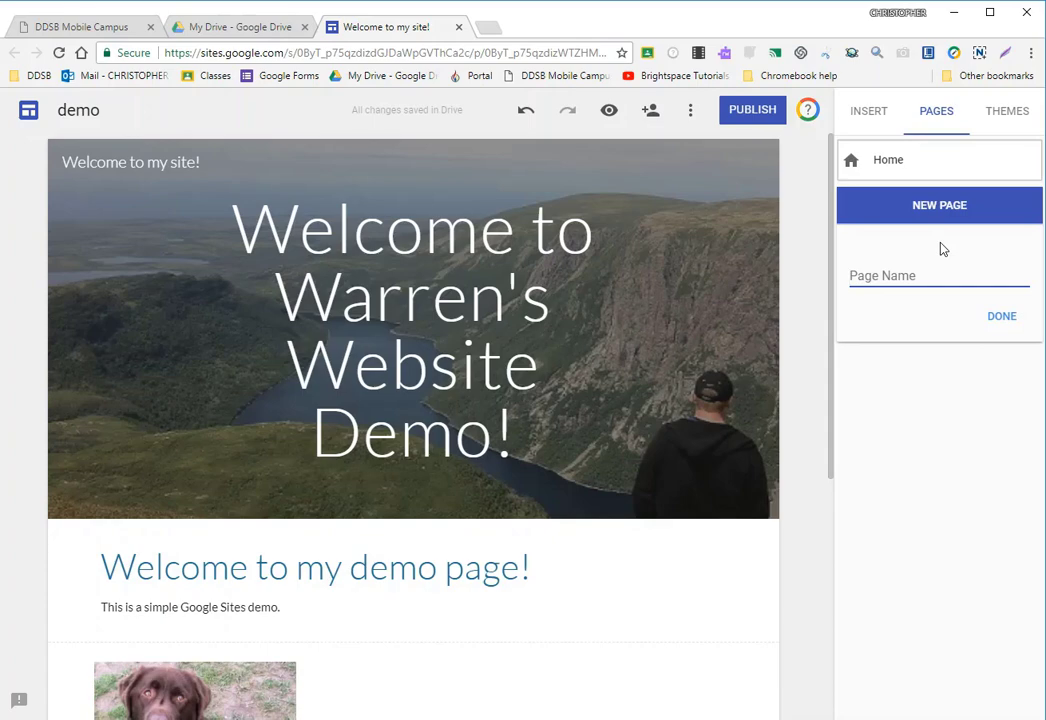
{"action": "type", "text": "BTT 1"}
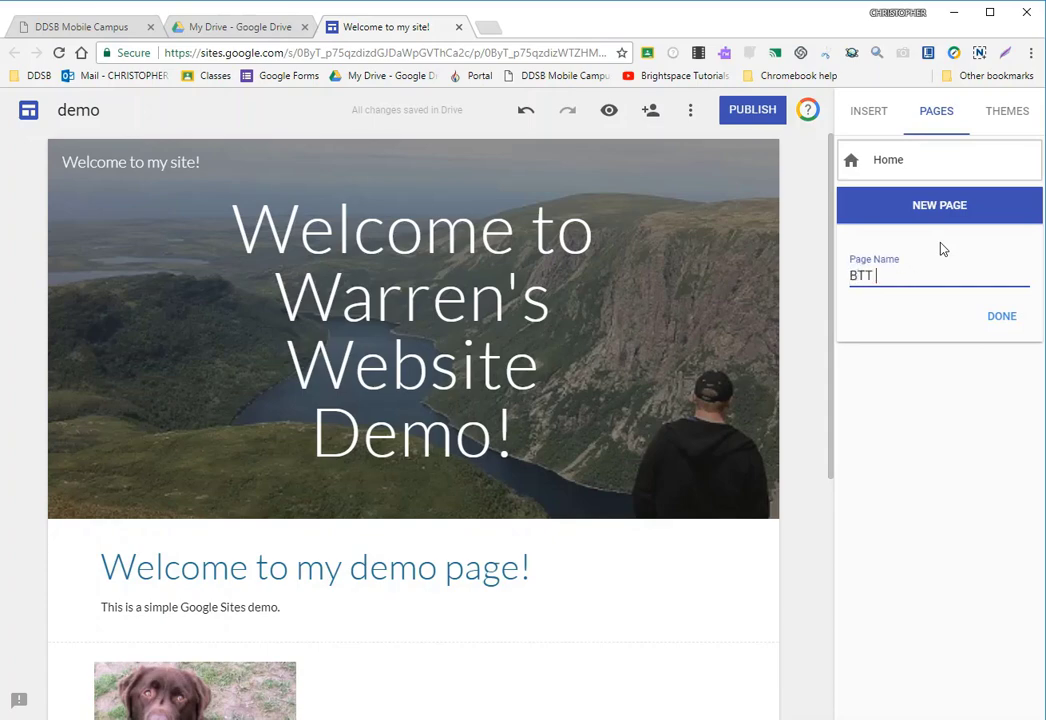
{"action": "type", "text": "01"}
{"action": "key", "text": "BackSpace"}
{"action": "left_click", "coordinate": [1003, 317]}
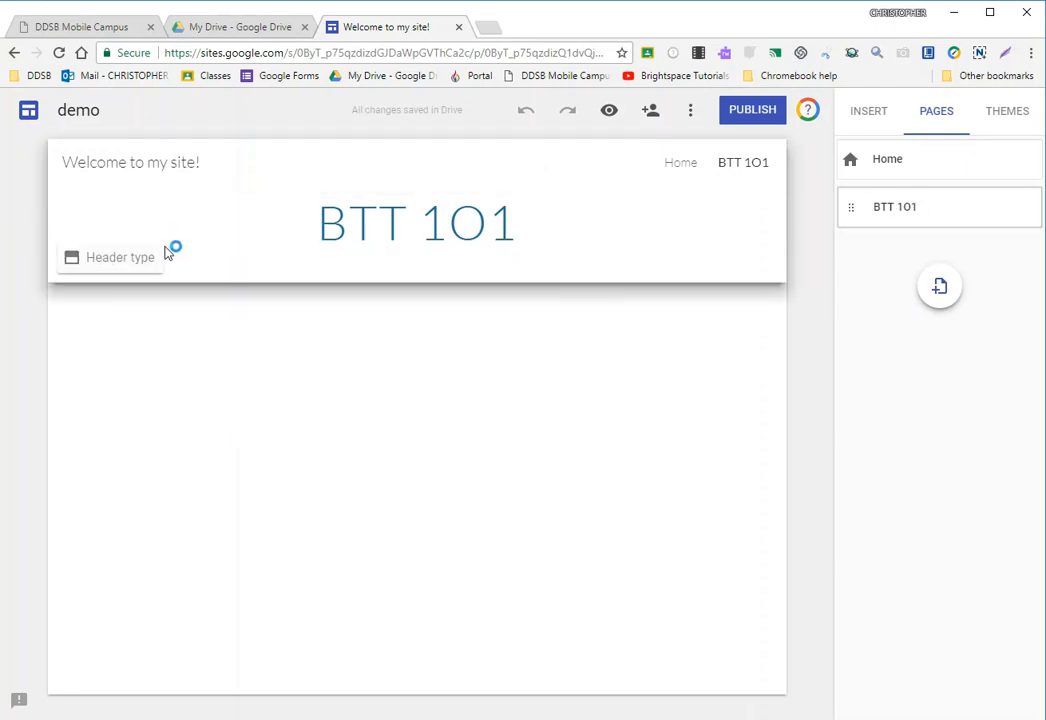
Step: Try the Title only and Large banner header types on the BTT 1O1 page, settle on Banner, and show the insertable content options
{"action": "left_click", "coordinate": [108, 260]}
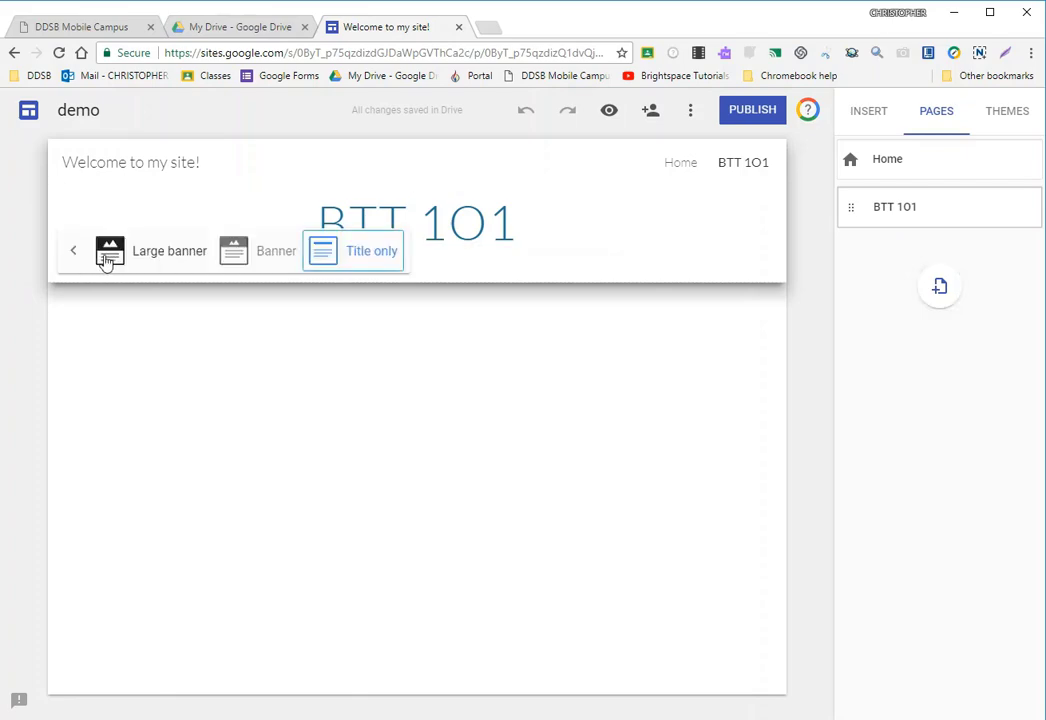
{"action": "left_click", "coordinate": [240, 249]}
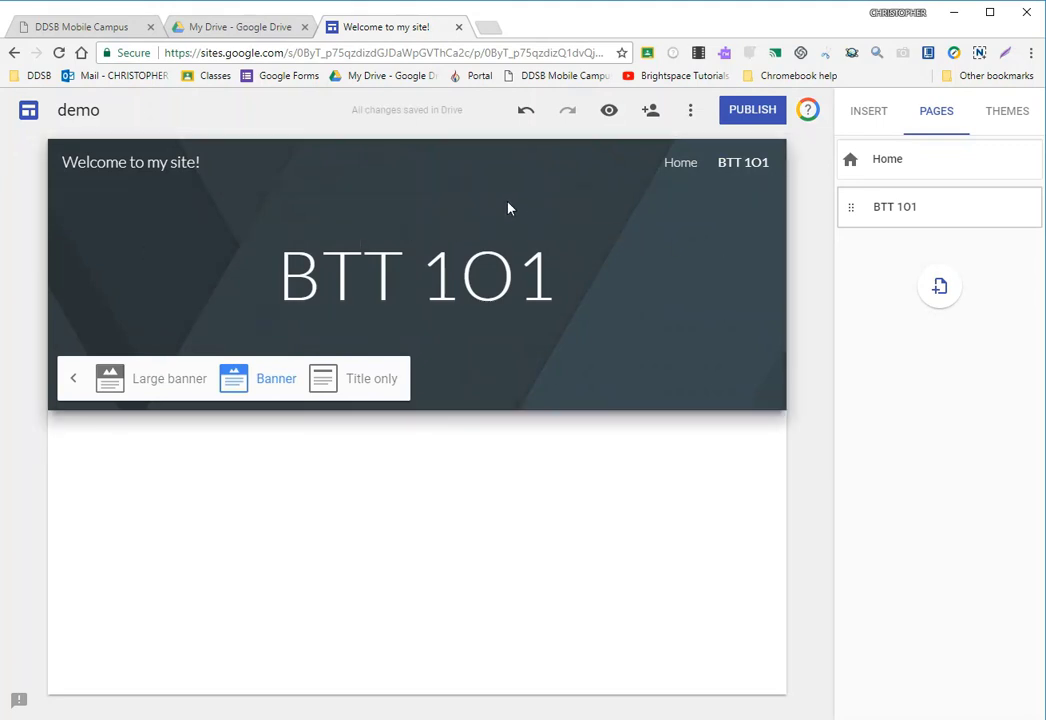
{"action": "left_click", "coordinate": [339, 383]}
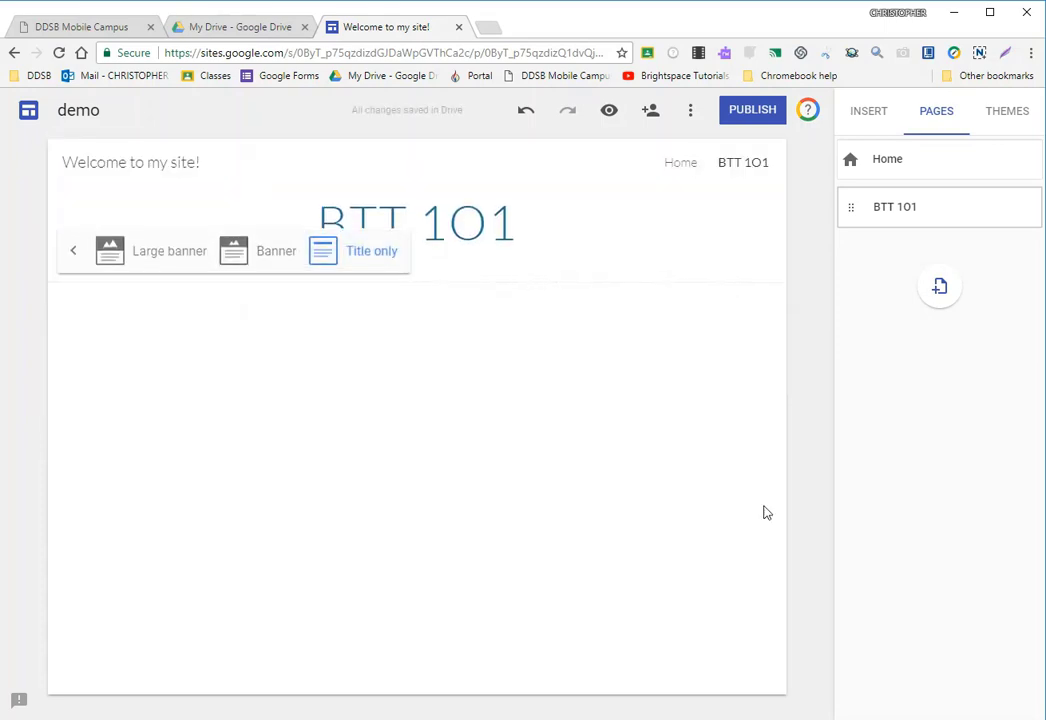
{"action": "left_click", "coordinate": [160, 252]}
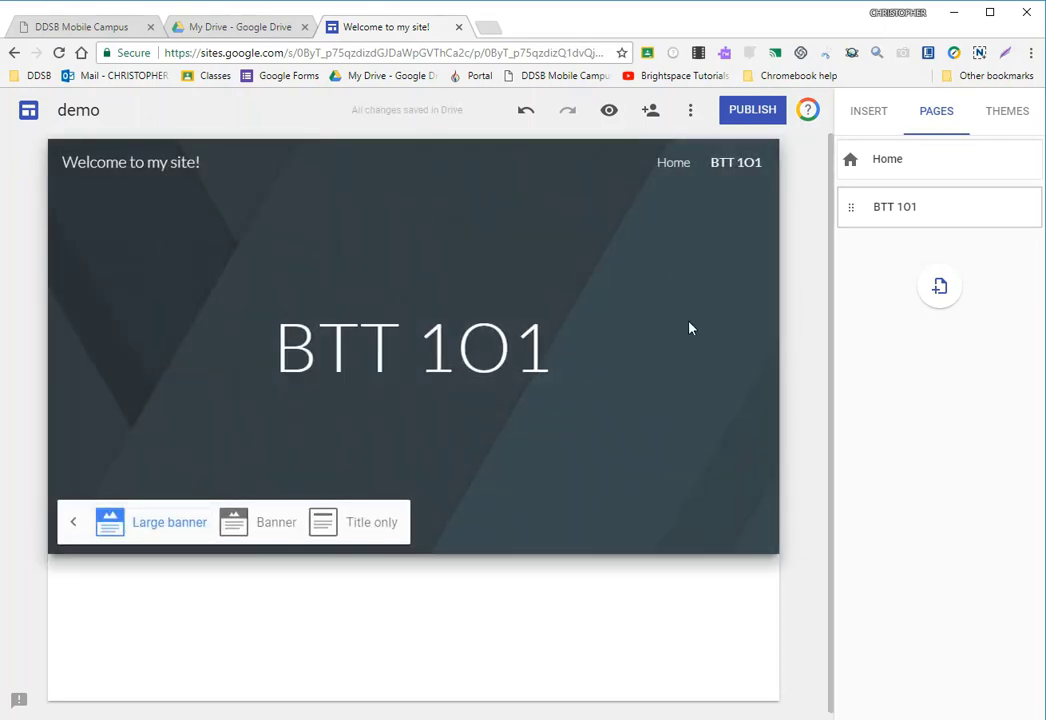
{"action": "left_click", "coordinate": [245, 528]}
{"action": "left_click", "coordinate": [137, 470]}
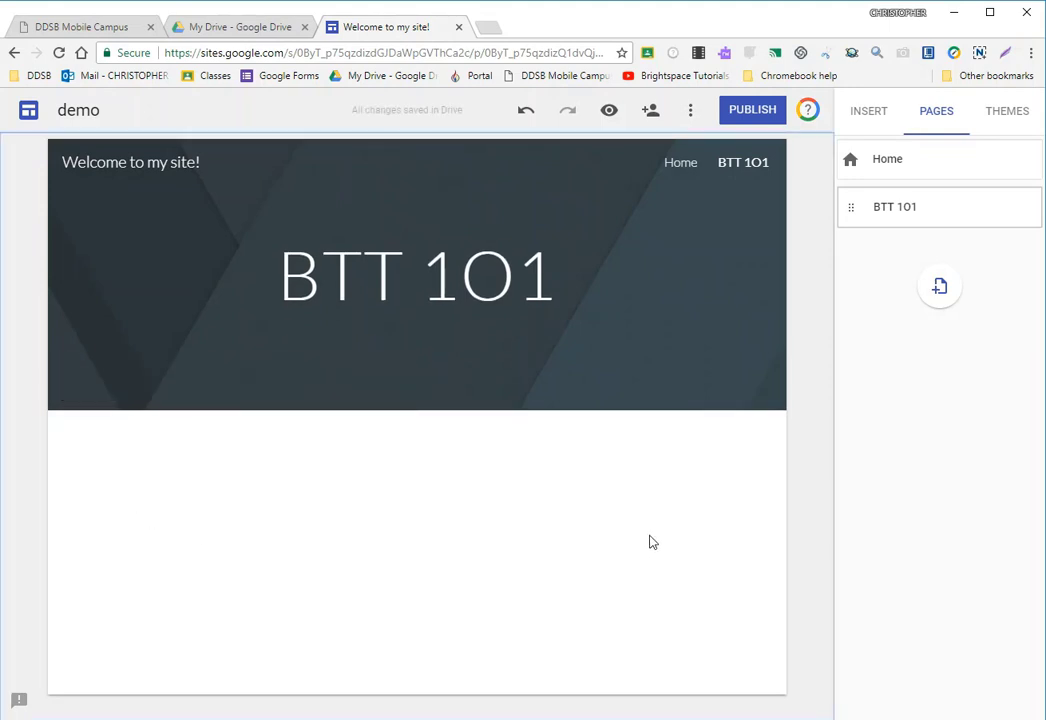
{"action": "mouse_move", "coordinate": [484, 221]}
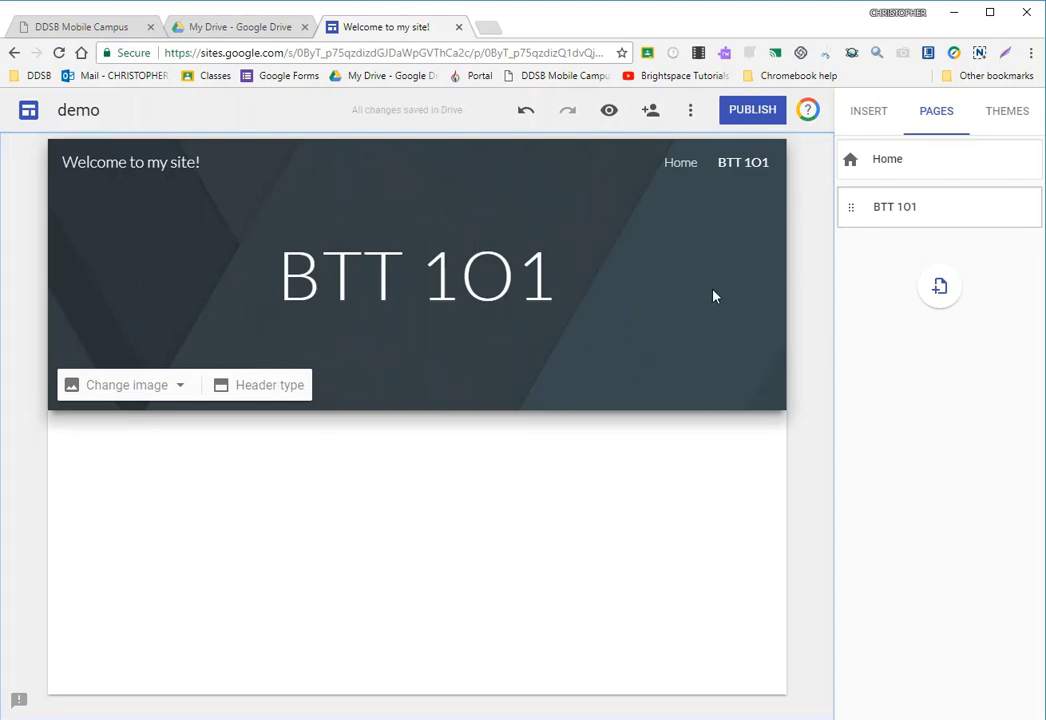
{"action": "left_click", "coordinate": [866, 115]}
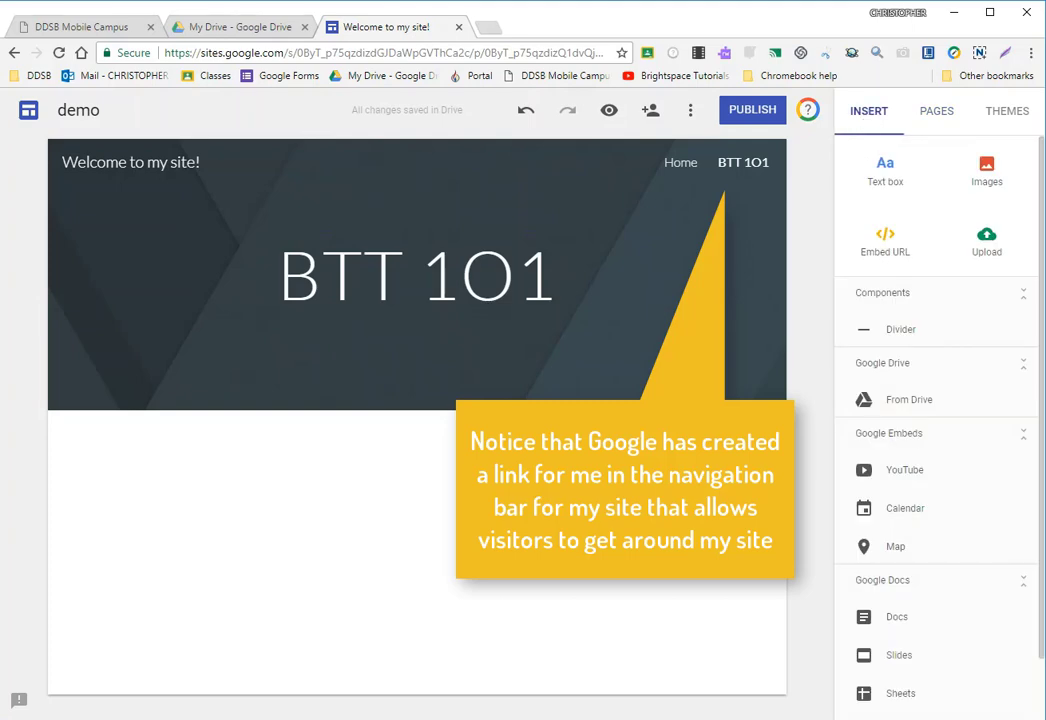
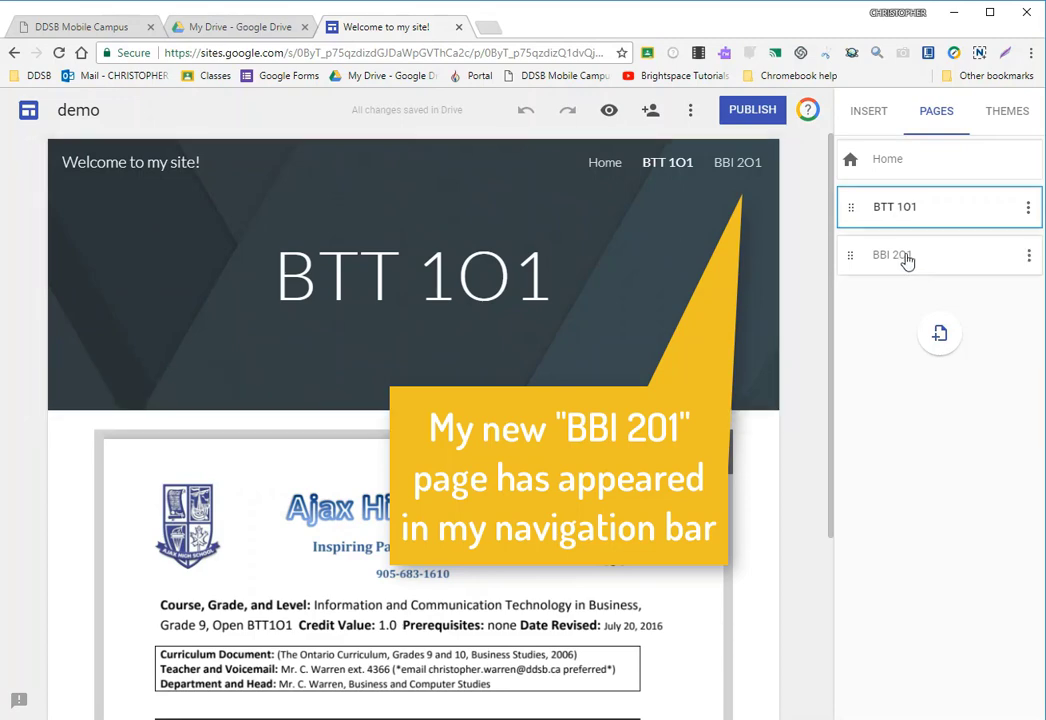
Step: Change the BBI 2O1 page's header image to the hazy sunset-over-water picture from the gallery
{"action": "left_click", "coordinate": [897, 256]}
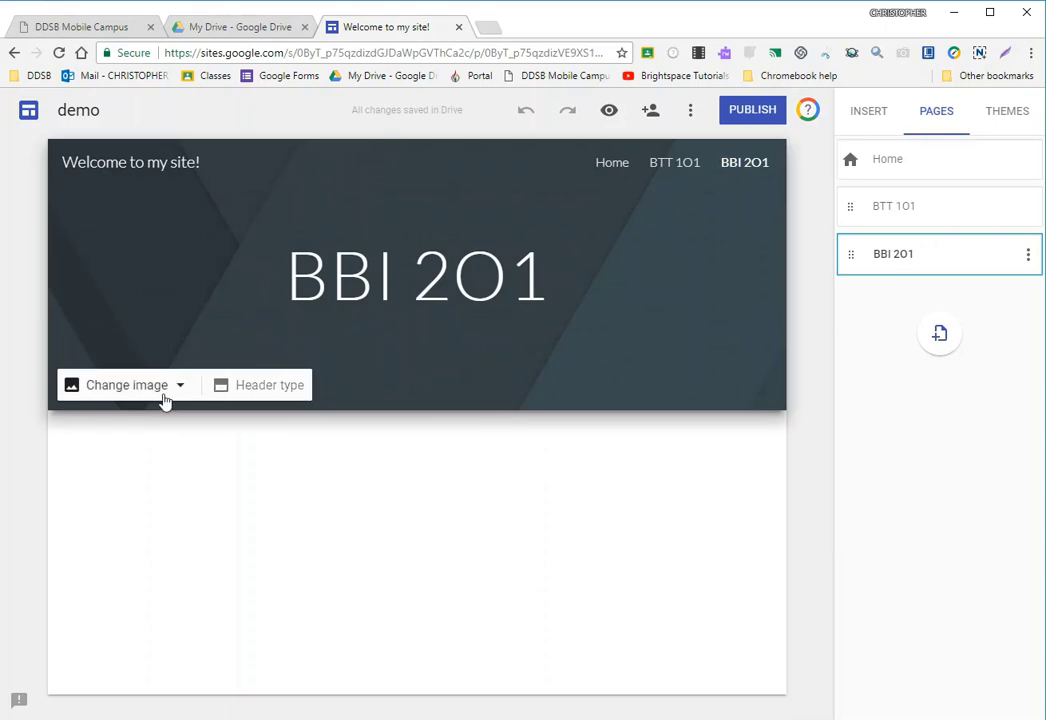
{"action": "left_click", "coordinate": [172, 392]}
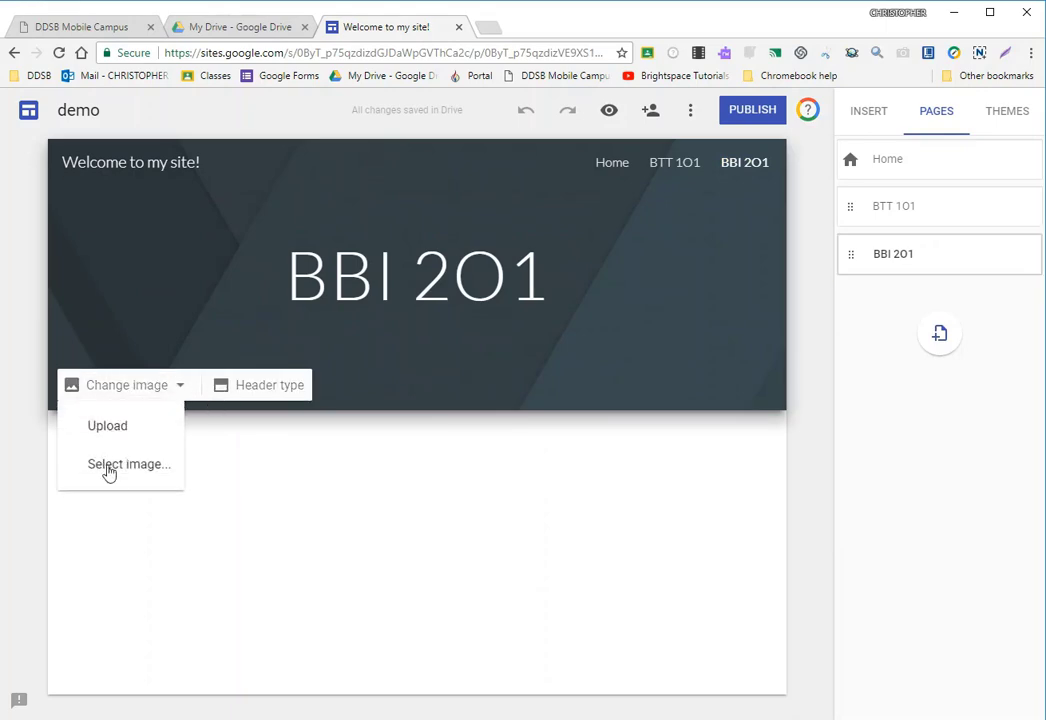
{"action": "left_click", "coordinate": [110, 466]}
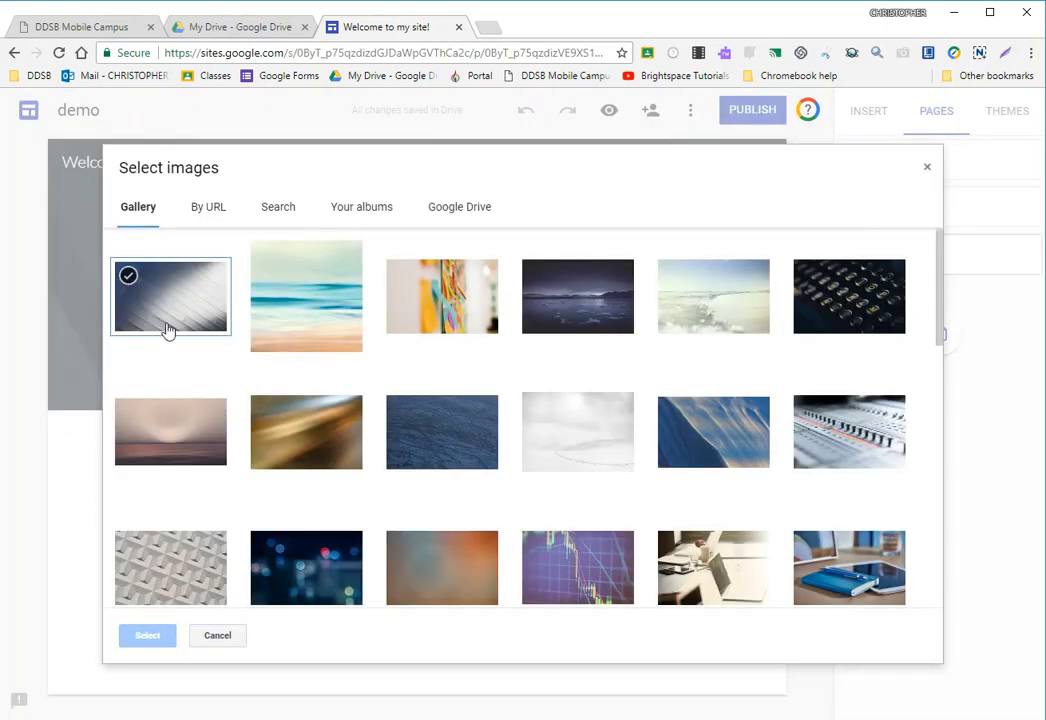
{"action": "left_click", "coordinate": [182, 432]}
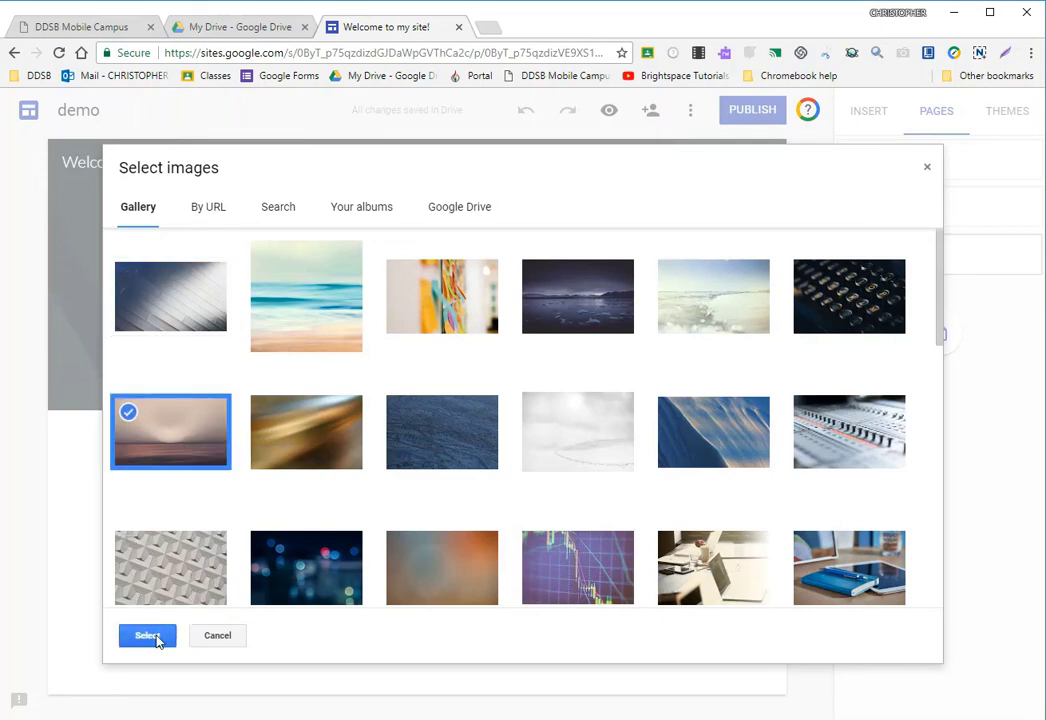
{"action": "left_click", "coordinate": [156, 635]}
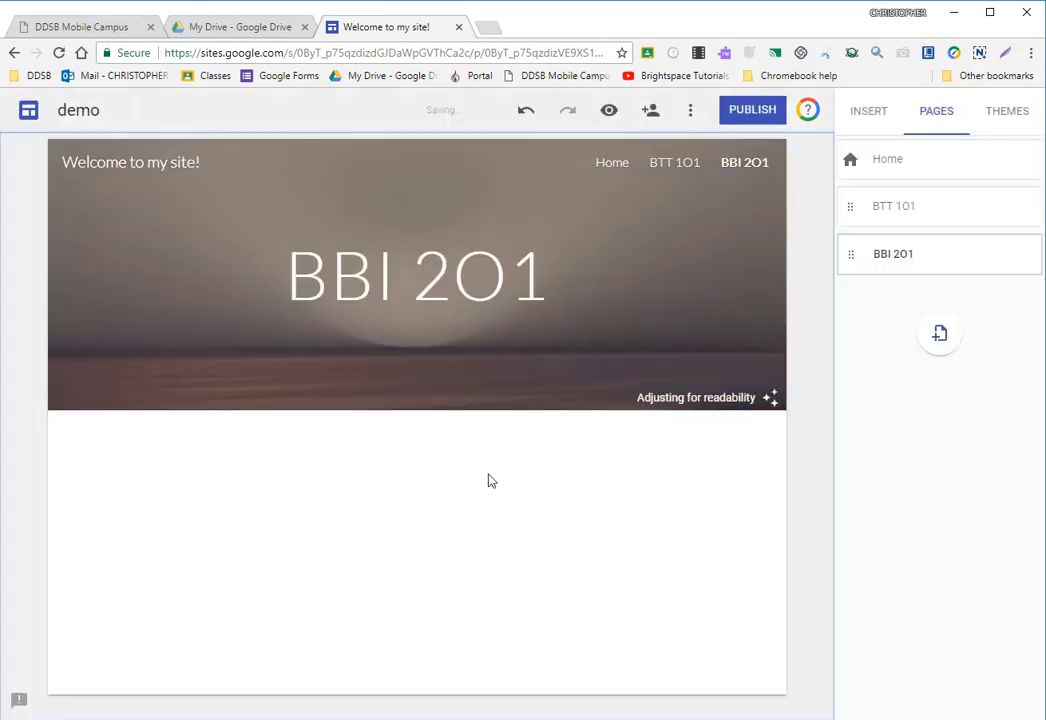
Step: Look through the BTT 1O1, Home and BBI 2O1 pages in the editor, ending on the home page
{"action": "left_click", "coordinate": [885, 212]}
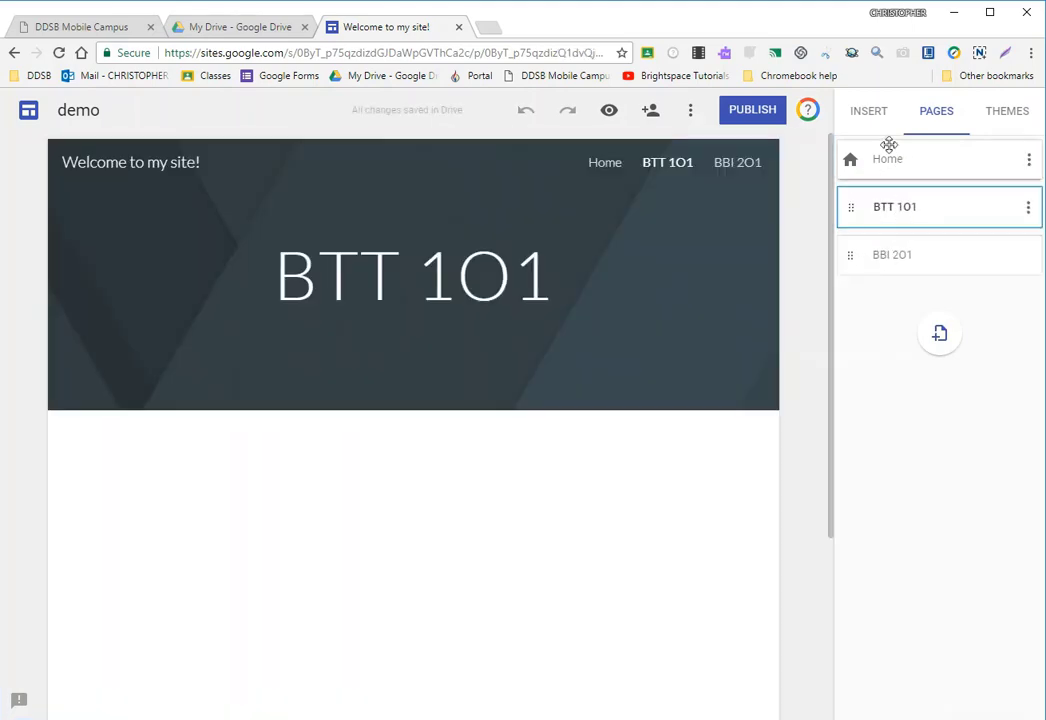
{"action": "left_click", "coordinate": [893, 165]}
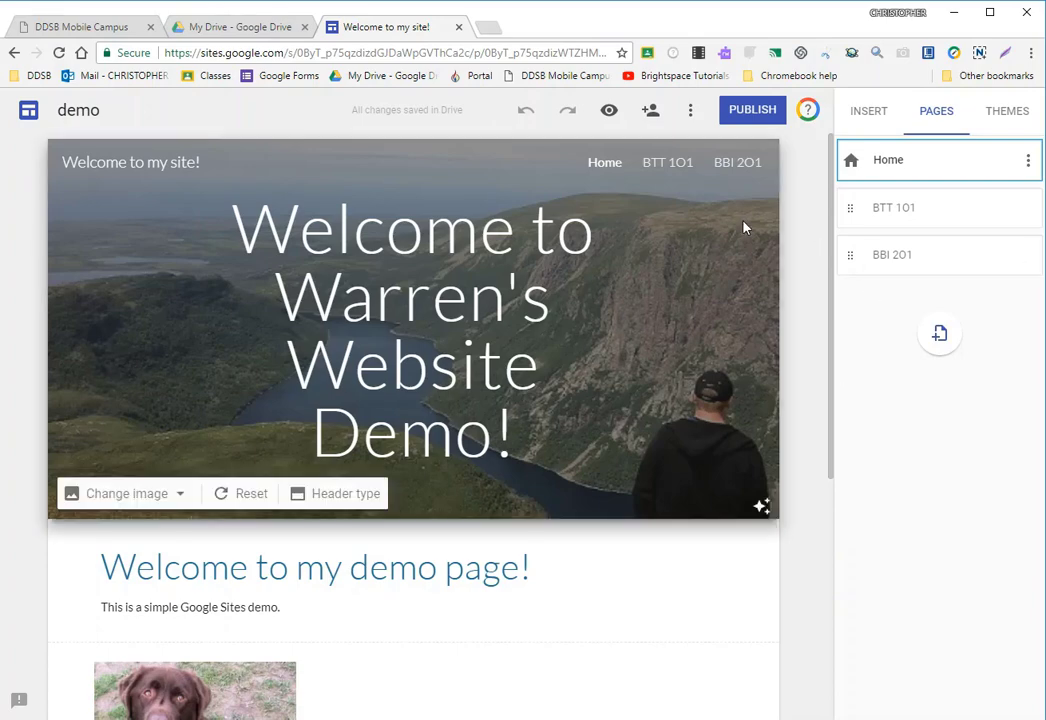
{"action": "left_click", "coordinate": [676, 163]}
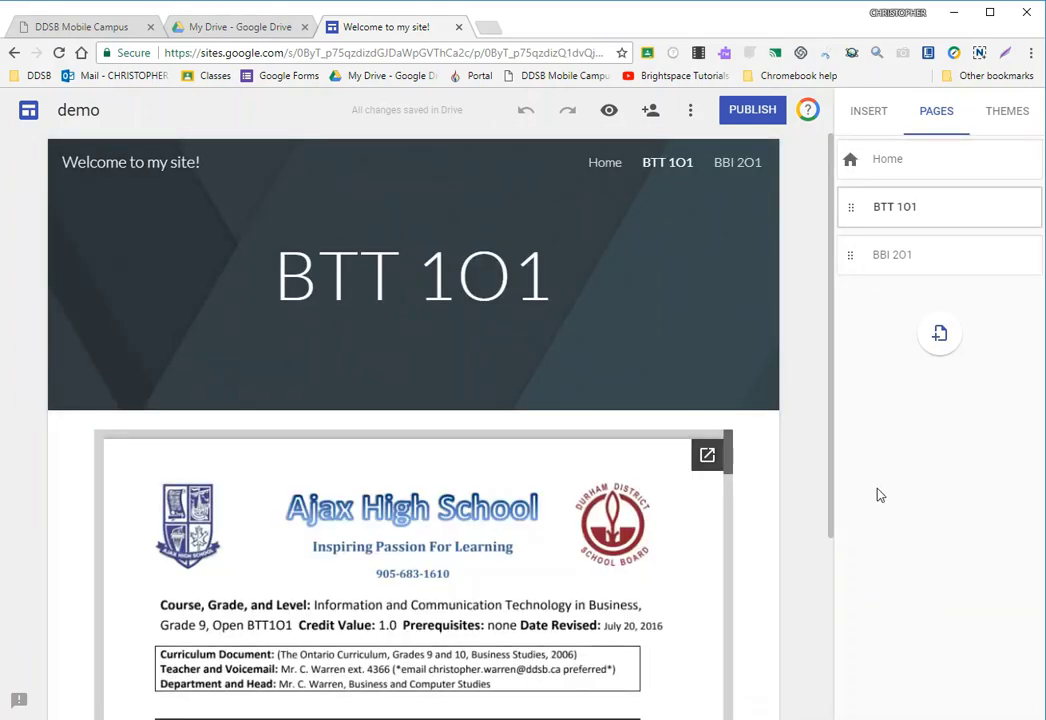
{"action": "left_click", "coordinate": [735, 163]}
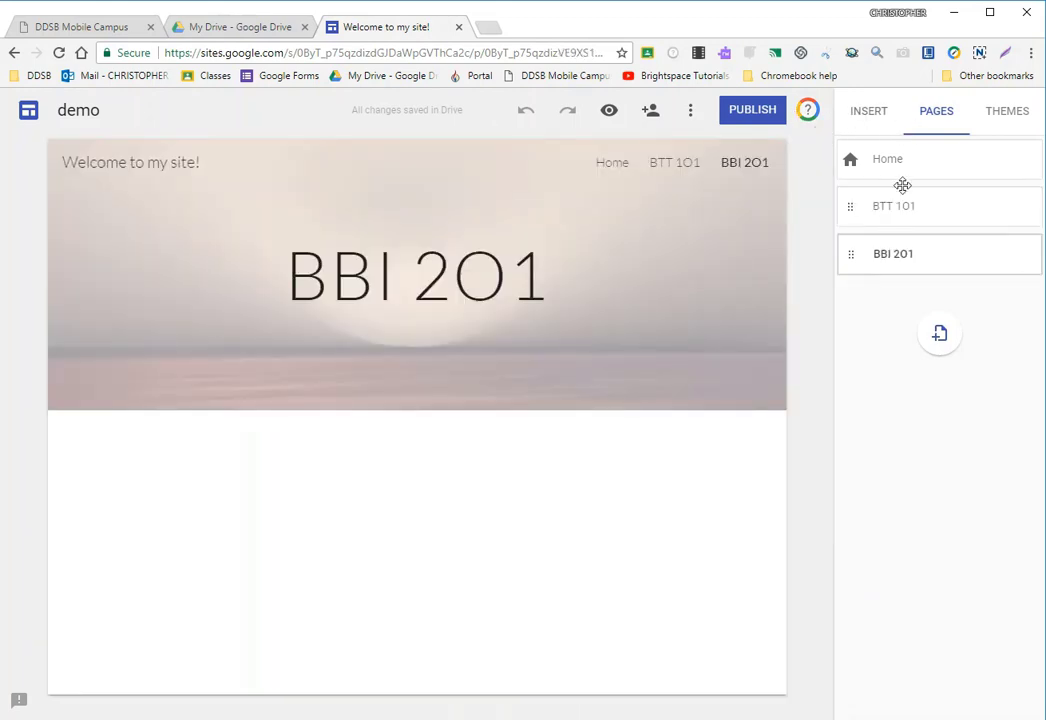
{"action": "left_click", "coordinate": [617, 167]}
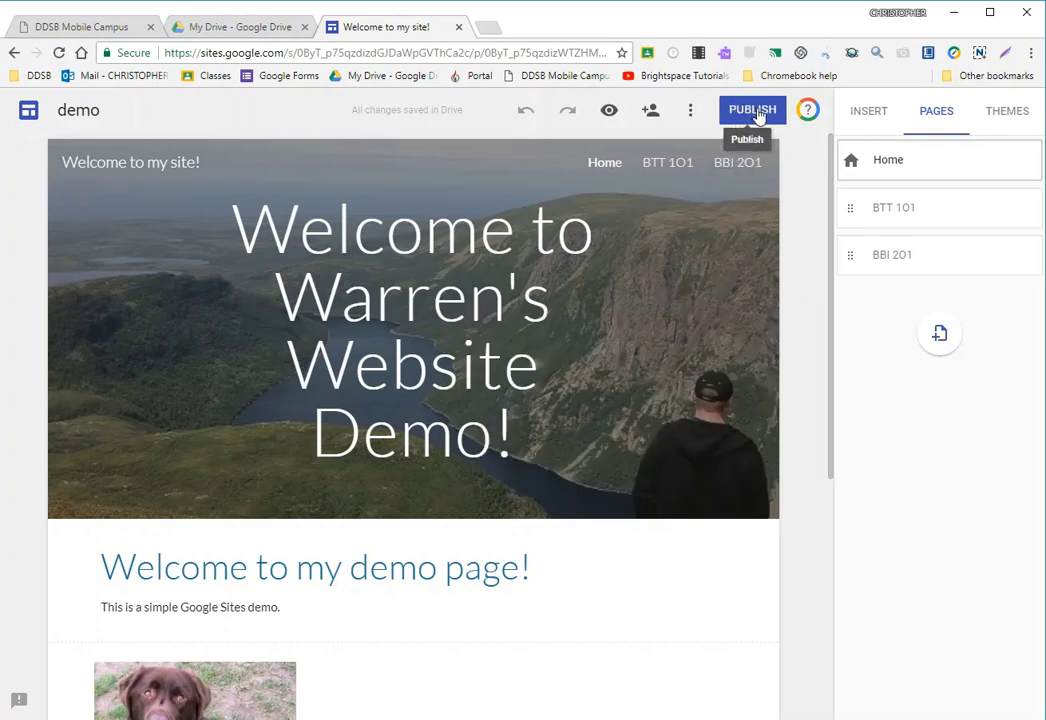
Step: Start publishing the site and set its web address to the site owner's surname followed by "demo2017"
{"action": "left_click", "coordinate": [754, 112]}
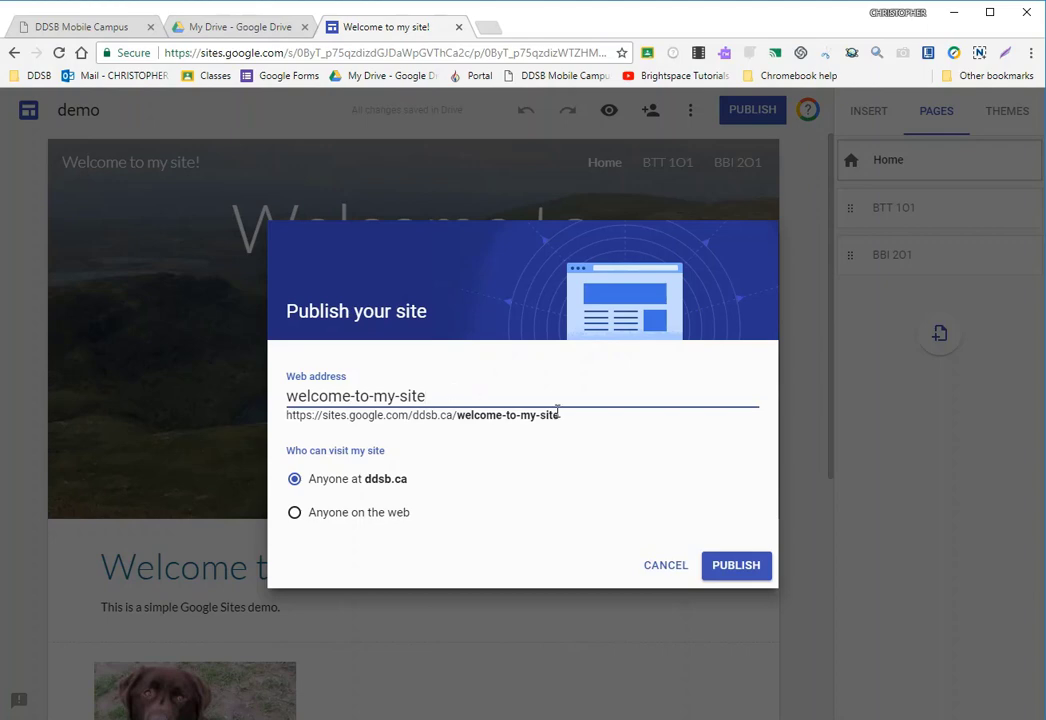
{"action": "left_click_drag", "start_coordinate": [465, 397], "coordinate": [354, 391]}
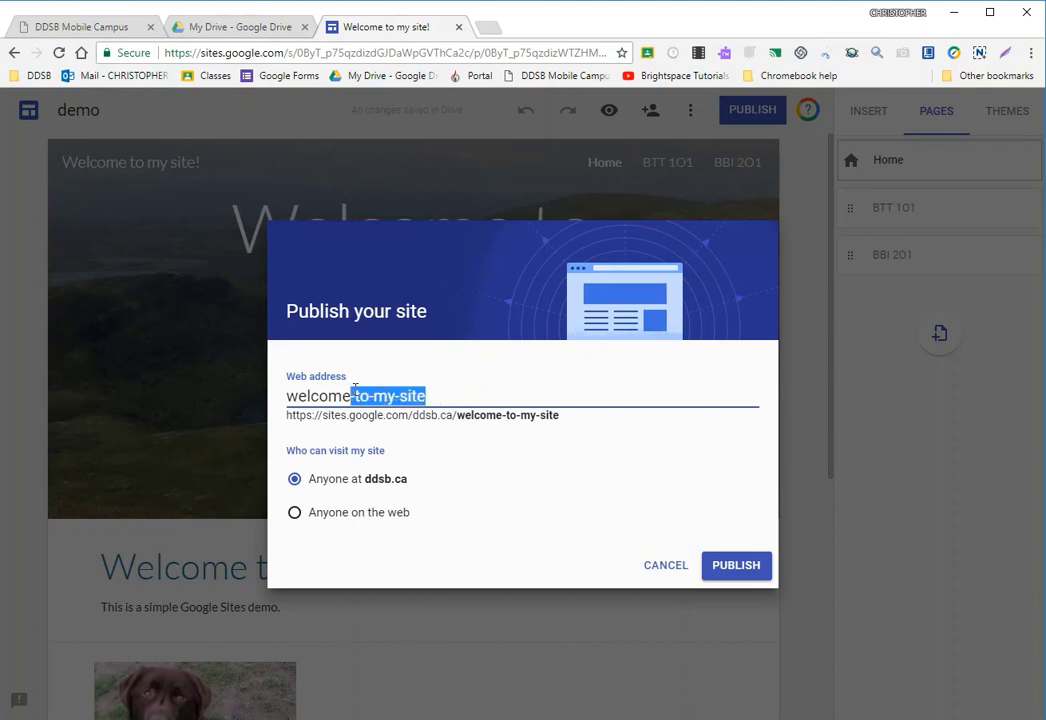
{"action": "key", "text": "BackSpace"}
{"action": "key", "text": "BackSpace"}
{"action": "key", "text": "BackSpace"}
{"action": "key", "text": "BackSpace"}
{"action": "key", "text": "BackSpace"}
{"action": "key", "text": "BackSpace"}
{"action": "key", "text": "BackSpace"}
{"action": "key", "text": "BackSpace"}
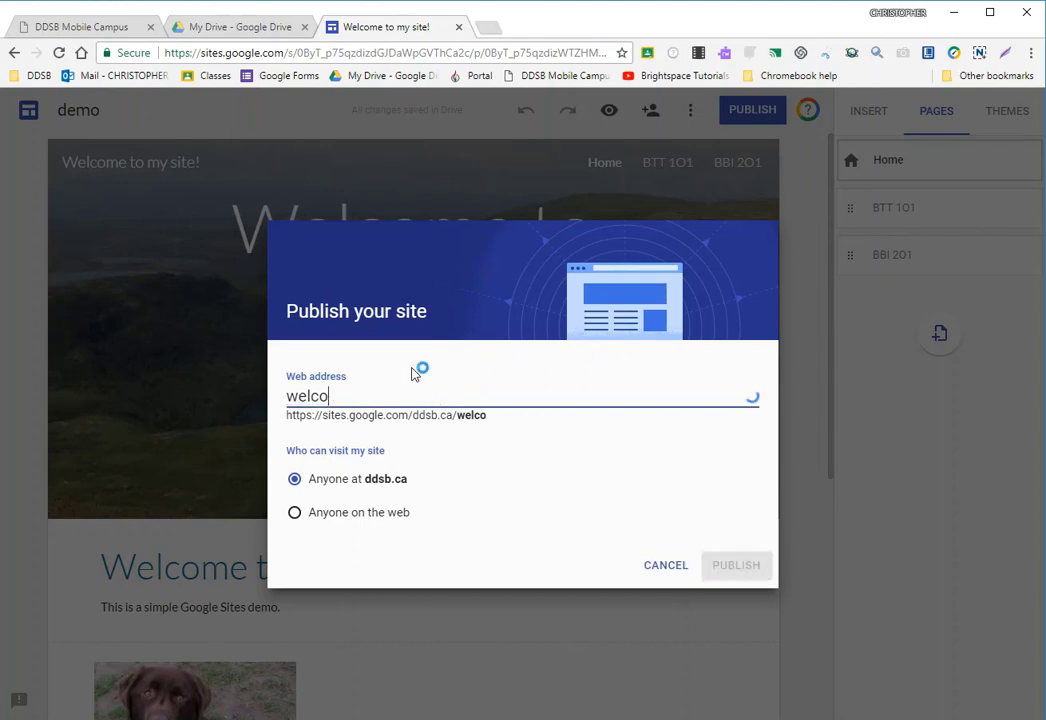
{"action": "type", "text": "warrendemo"}
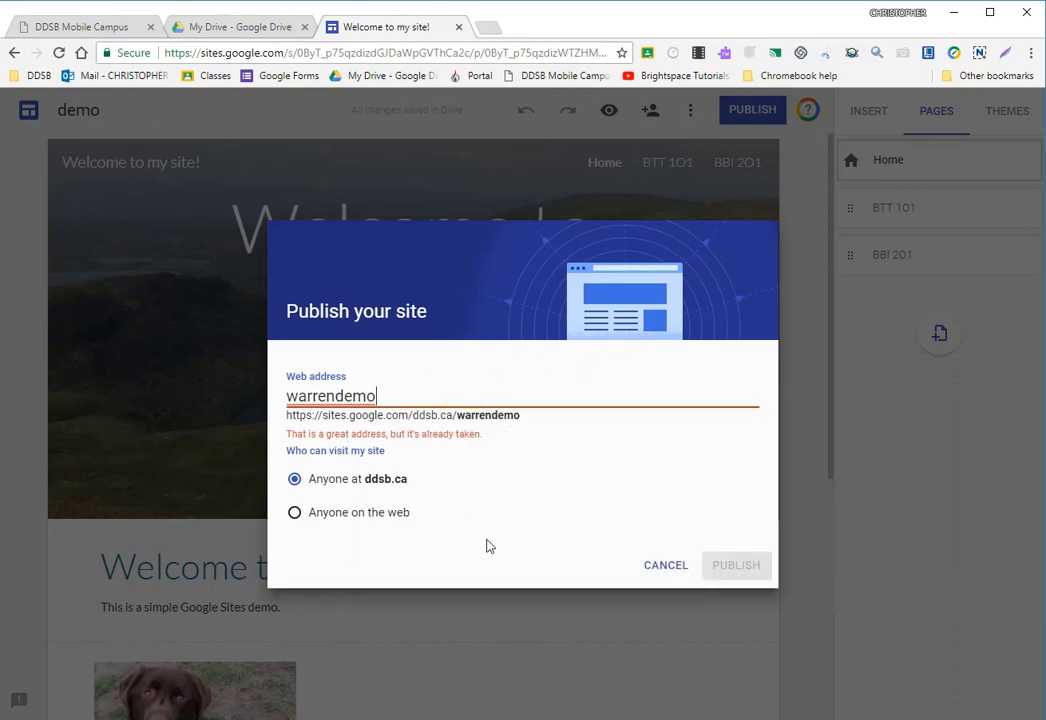
{"action": "type", "text": "2017"}
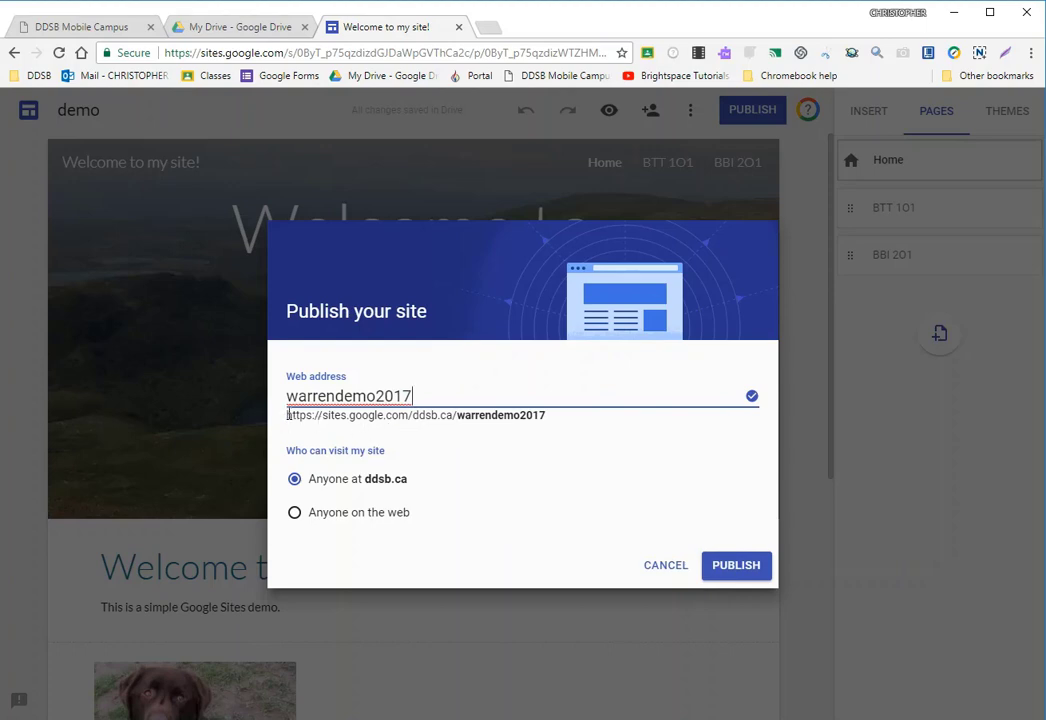
Step: Allow anyone on the web to visit the site and publish it
{"action": "left_click_drag", "start_coordinate": [288, 414], "coordinate": [547, 413]}
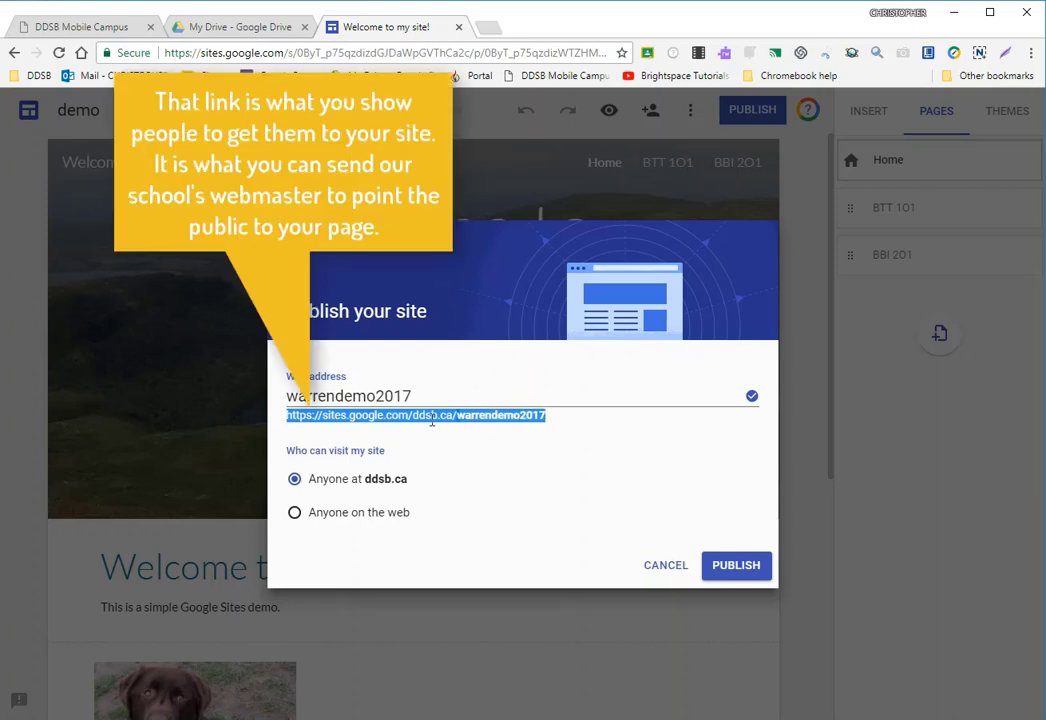
{"action": "left_click", "coordinate": [572, 432]}
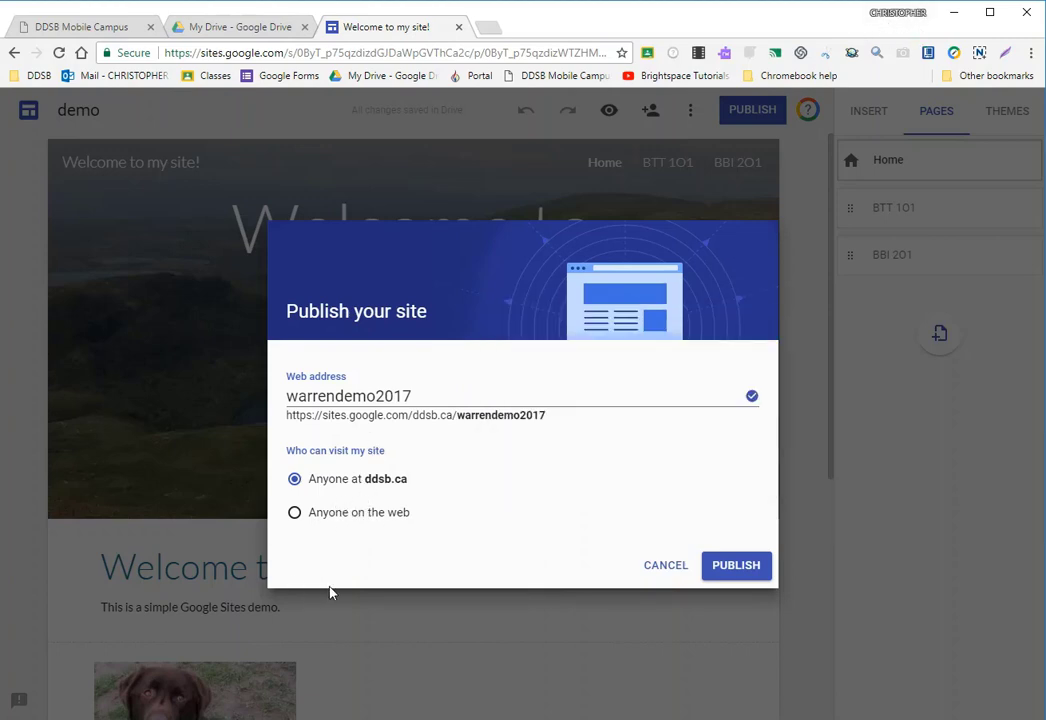
{"action": "left_click", "coordinate": [305, 514]}
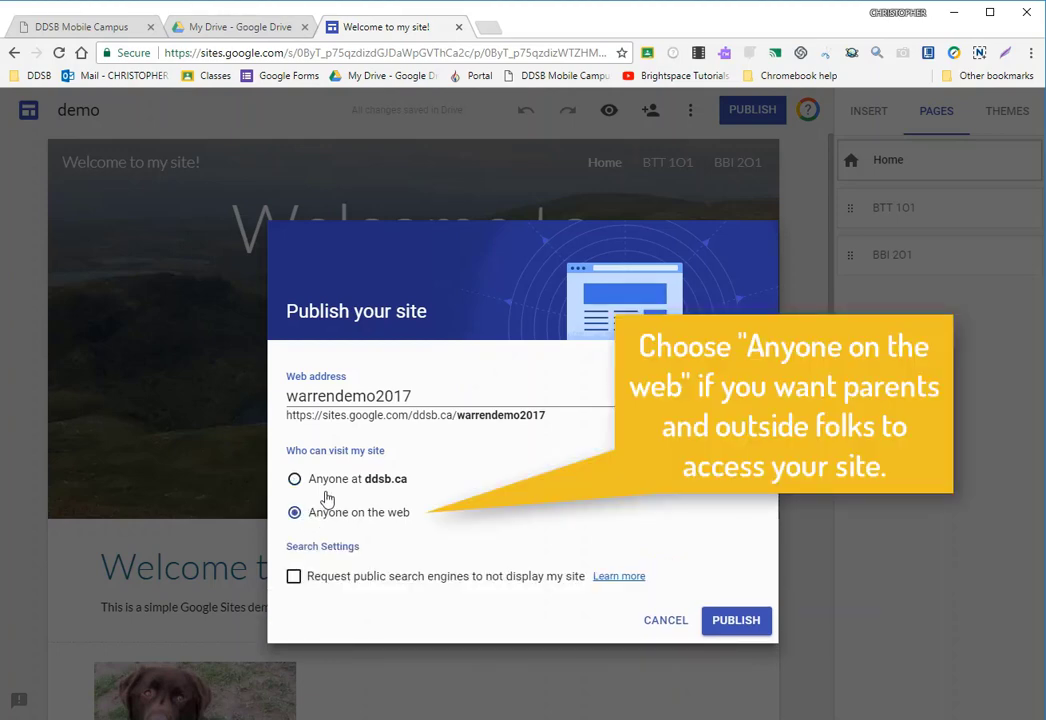
{"action": "left_click", "coordinate": [333, 478]}
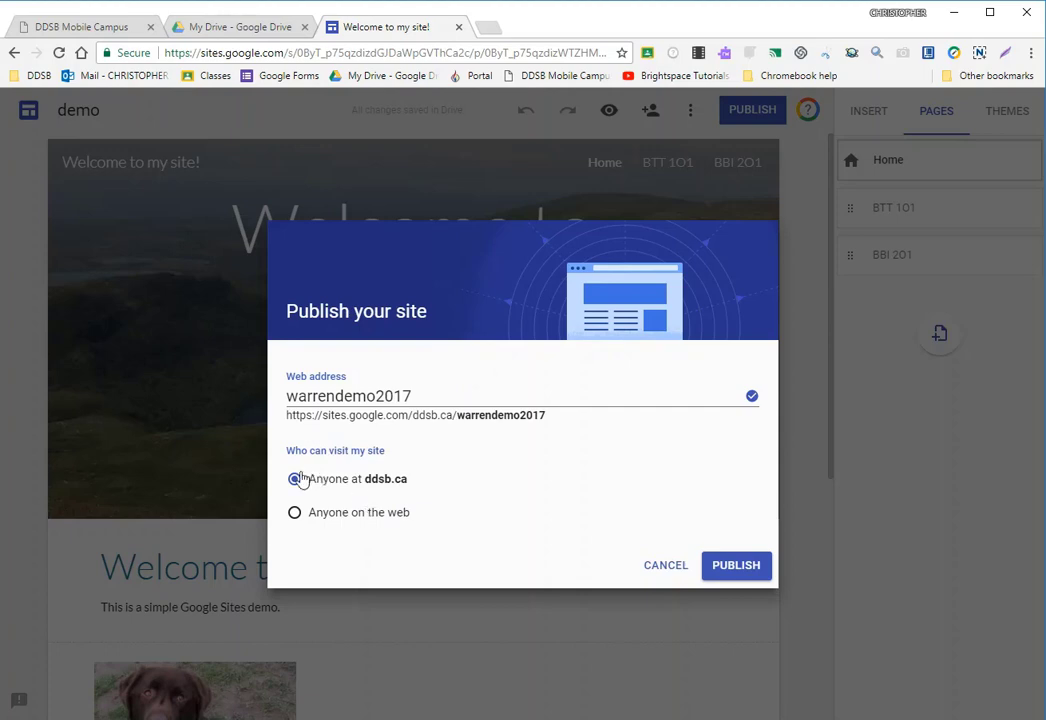
{"action": "left_click", "coordinate": [348, 514]}
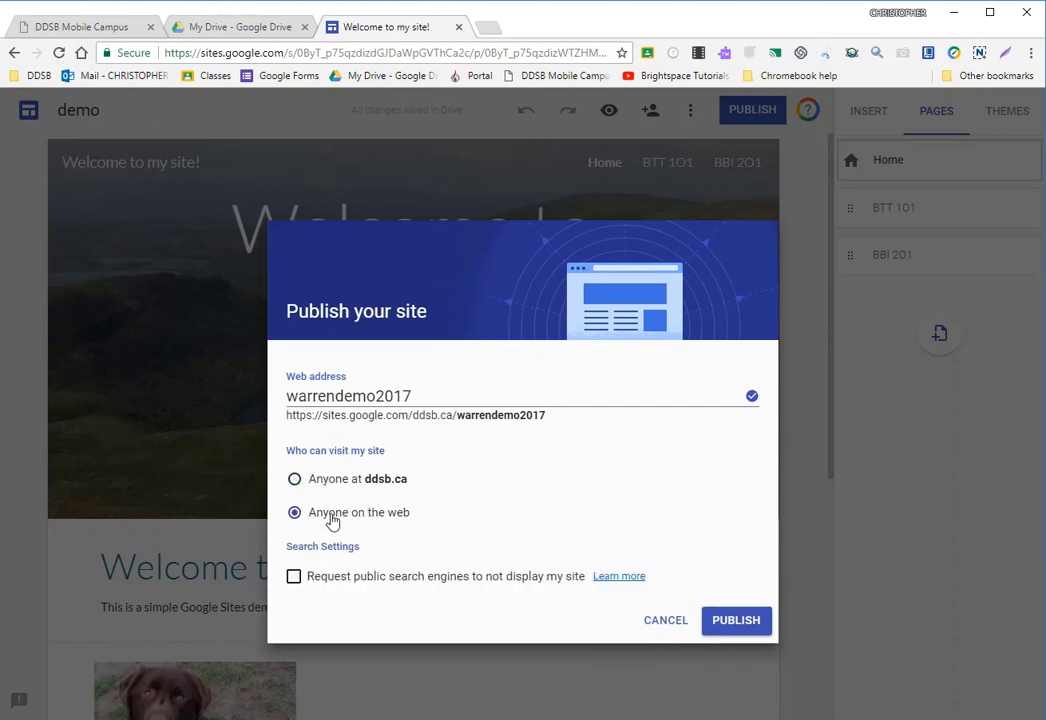
{"action": "left_click", "coordinate": [736, 622]}
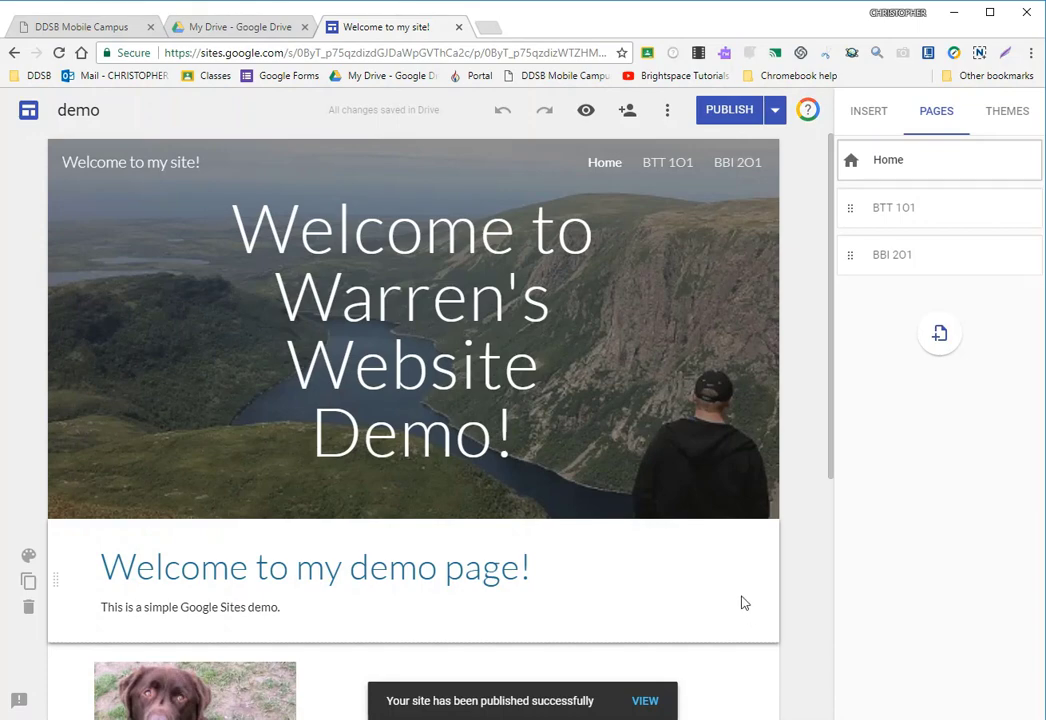
Step: Open the published site and look over its home page down to the dog picture's caption
{"action": "left_click", "coordinate": [776, 112]}
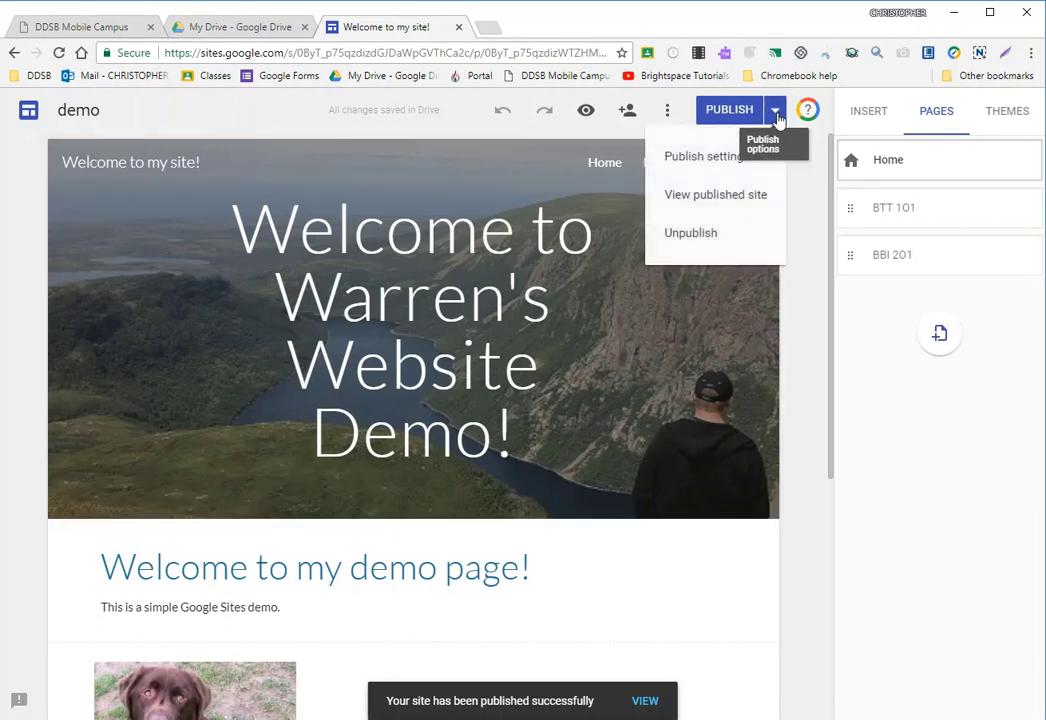
{"action": "left_click", "coordinate": [752, 197]}
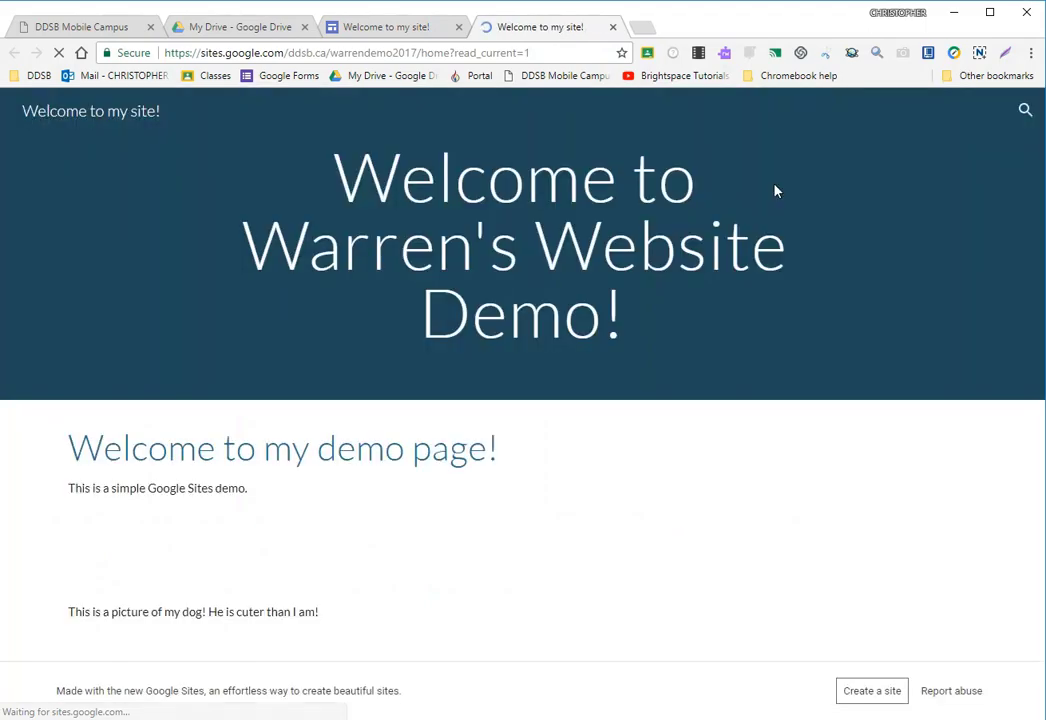
{"action": "scroll", "coordinate": [775, 465], "scroll_direction": "down", "scroll_amount": 3}
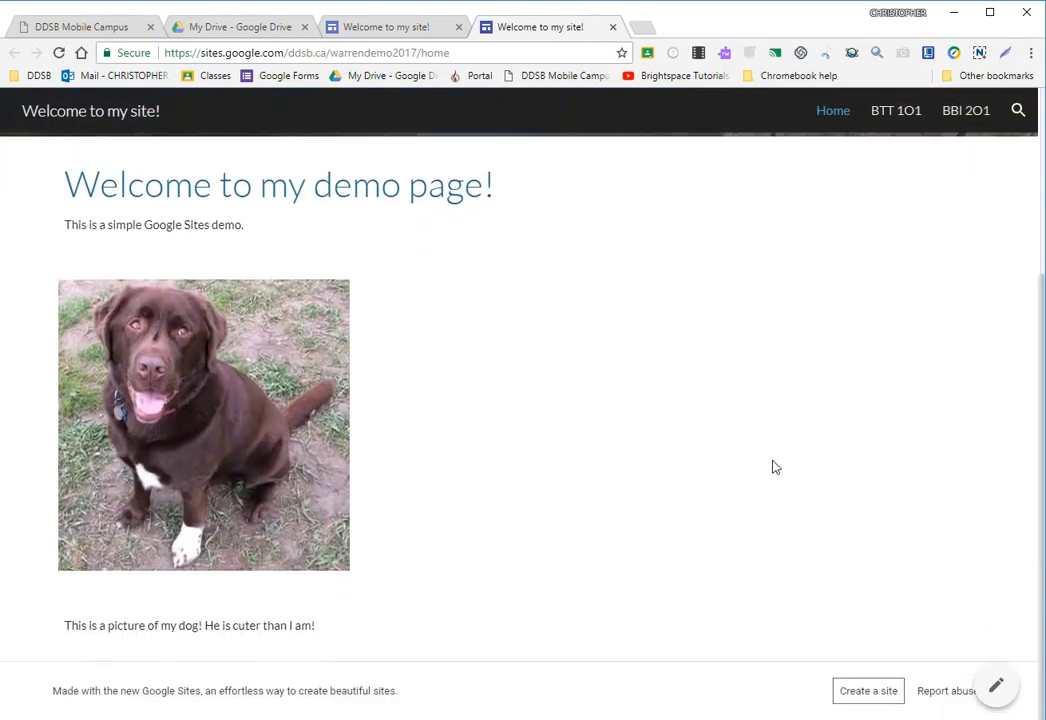
{"action": "scroll", "coordinate": [771, 459], "scroll_direction": "up", "scroll_amount": 3}
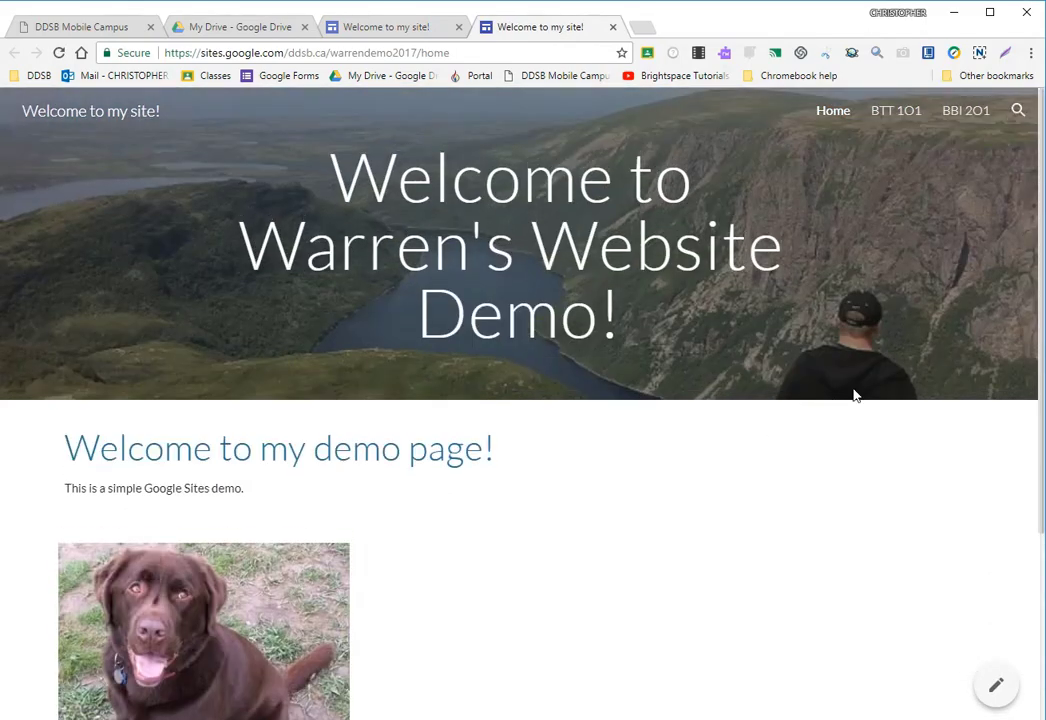
Step: Examine the published BTT 1O1 and BBI 2O1 pages and return to the home page
{"action": "left_click", "coordinate": [903, 111]}
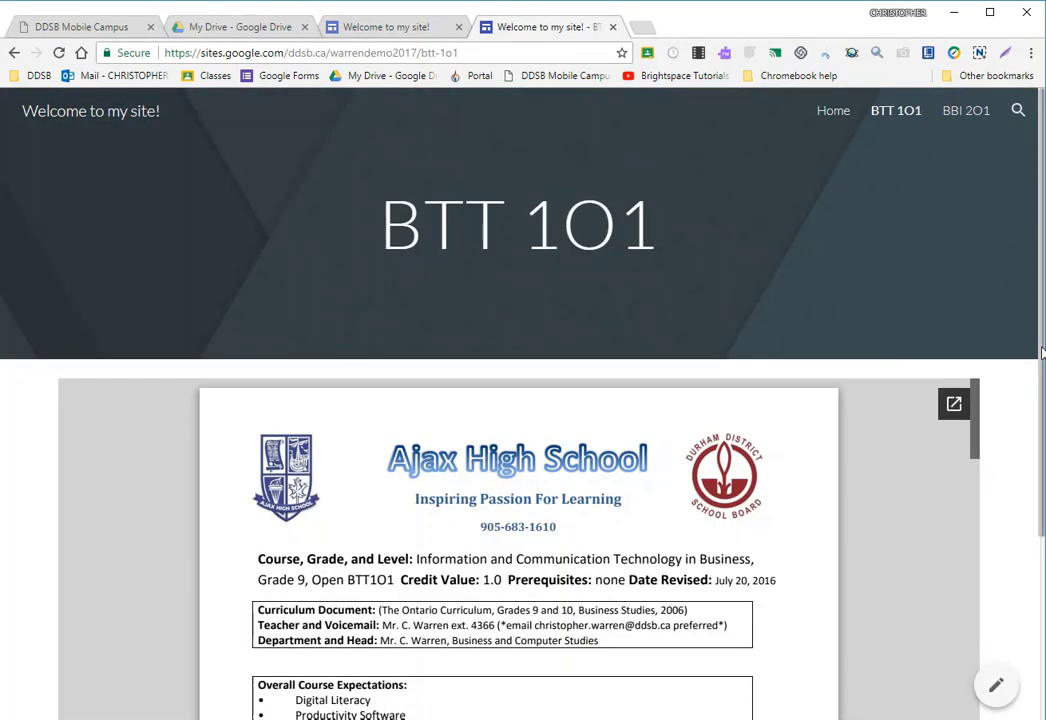
{"action": "scroll", "coordinate": [999, 430], "scroll_direction": "down", "scroll_amount": 3}
{"action": "scroll", "coordinate": [980, 175], "scroll_direction": "up", "scroll_amount": 3}
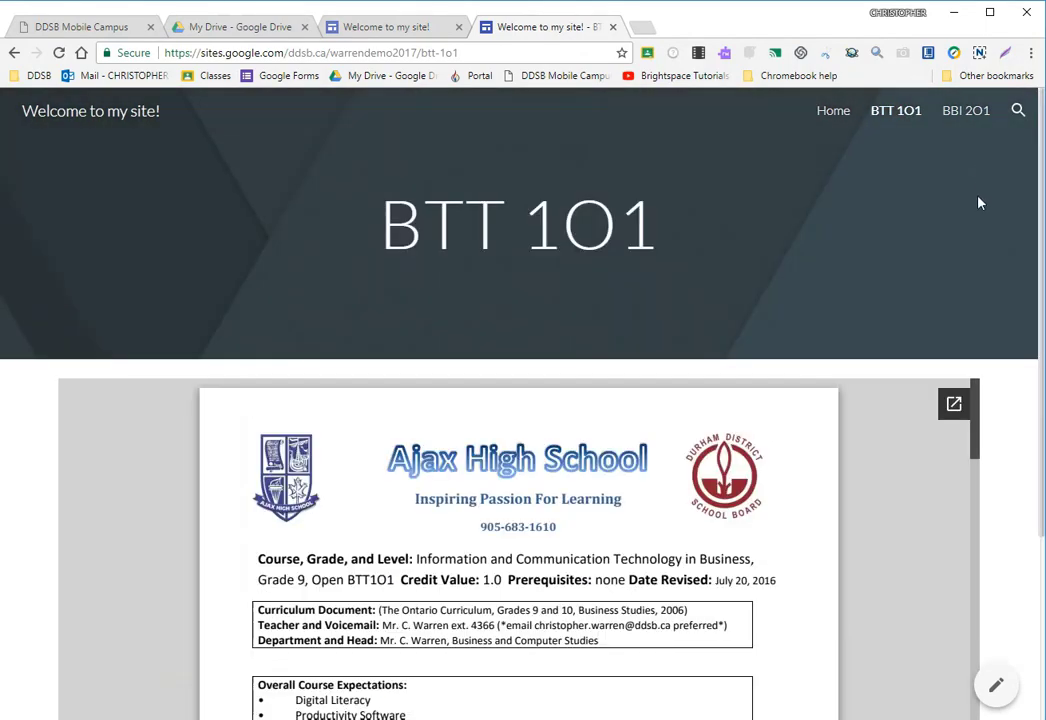
{"action": "mouse_move", "coordinate": [978, 444]}
{"action": "left_mouse_down"}
{"action": "mouse_move", "coordinate": [990, 685]}
{"action": "mouse_move", "coordinate": [990, 428]}
{"action": "left_mouse_up"}
{"action": "left_click", "coordinate": [988, 117]}
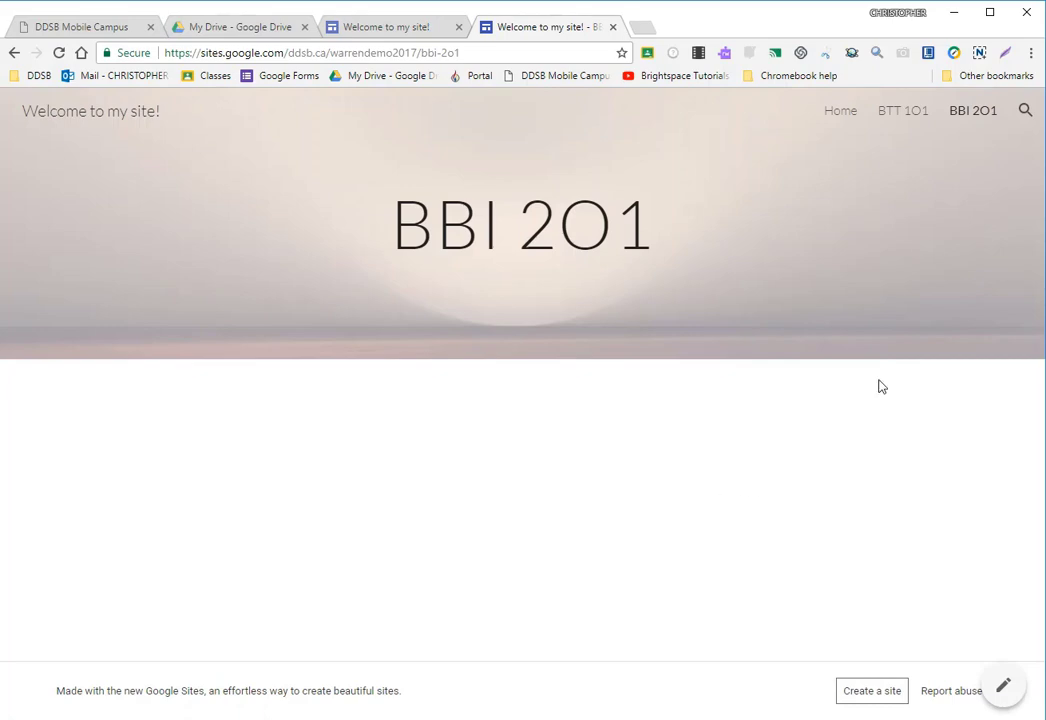
{"action": "left_click", "coordinate": [838, 117]}
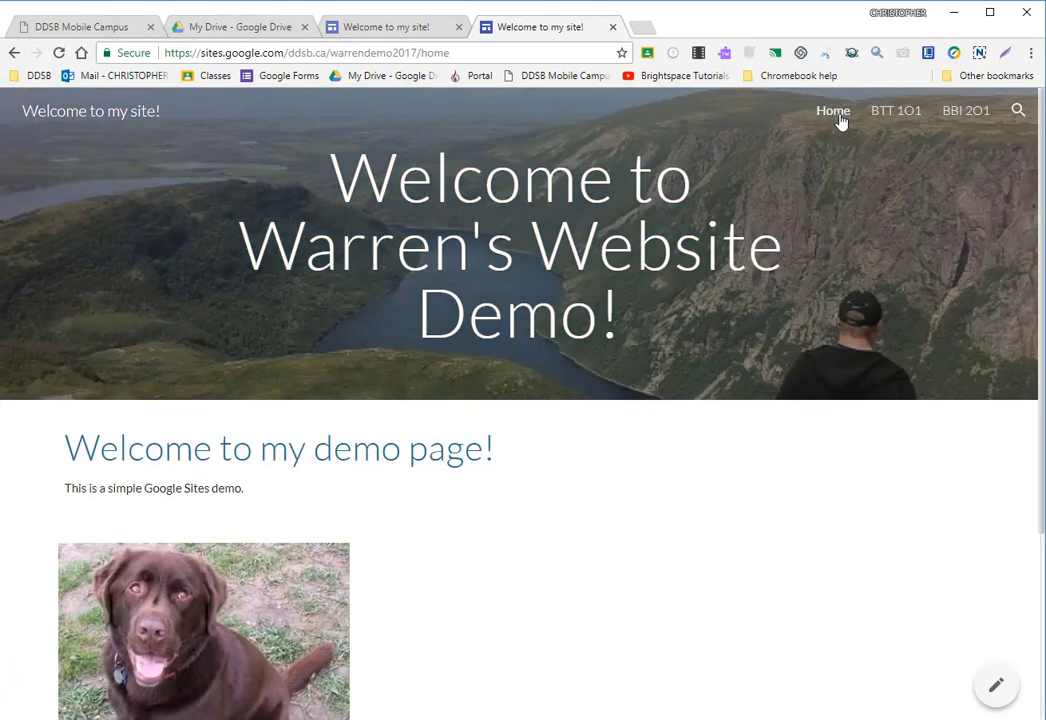
Step: Copy the web address of the published home page
{"action": "left_click", "coordinate": [255, 50]}
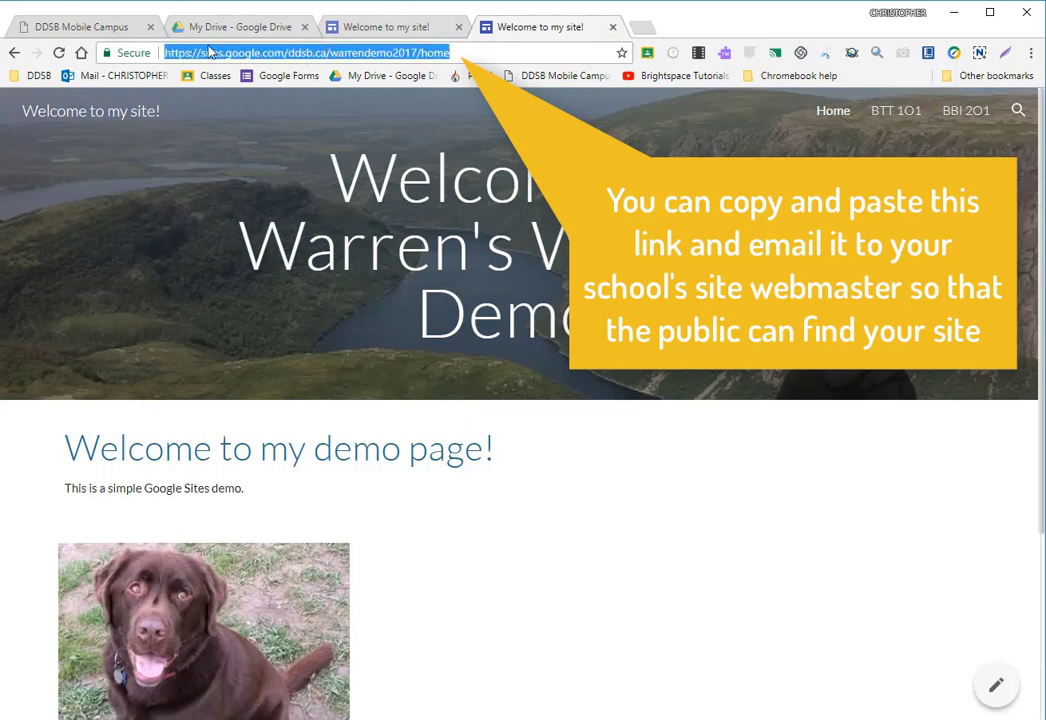
{"action": "right_click", "coordinate": [348, 58]}
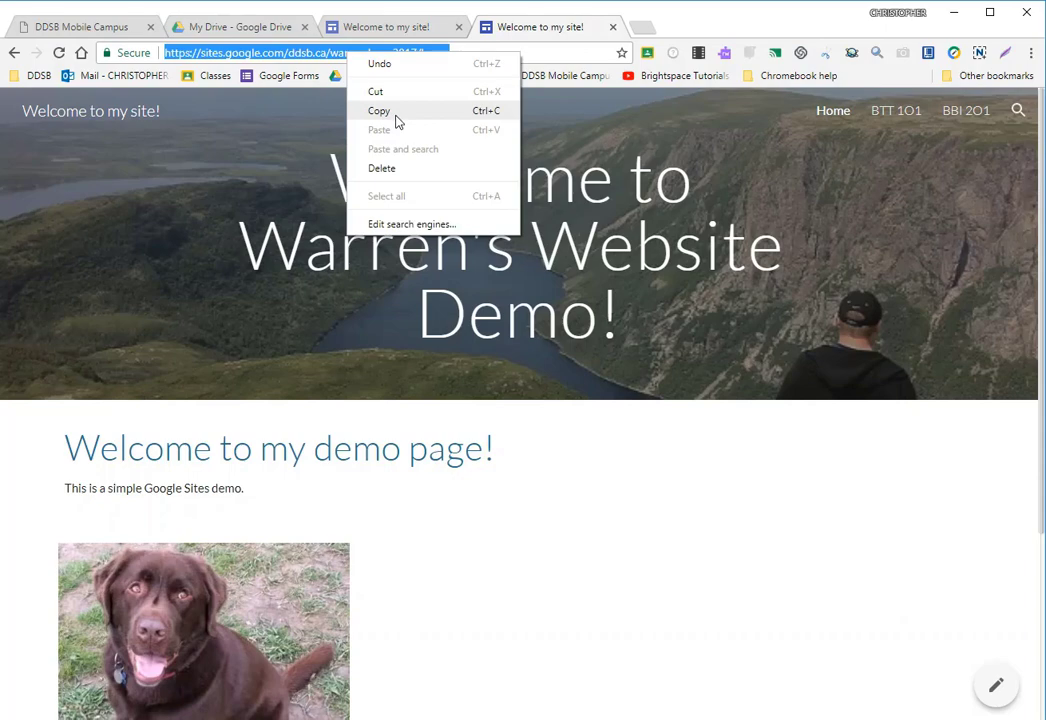
{"action": "left_click", "coordinate": [379, 111]}
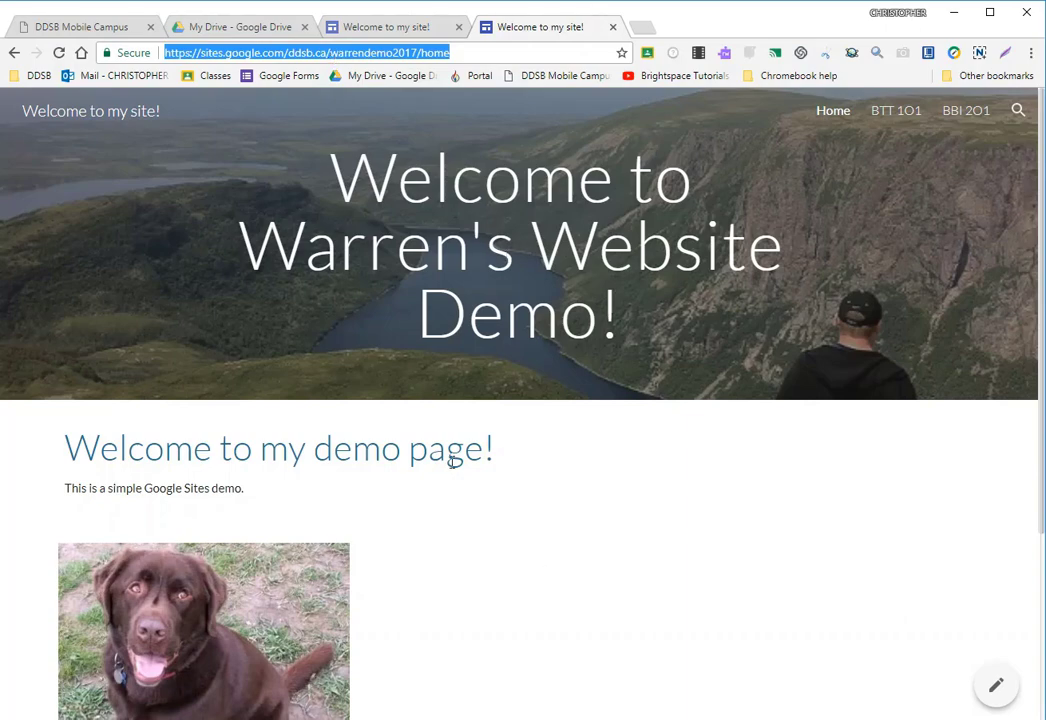
Step: Look over the published home page once more and close it to return to the site editor
{"action": "left_click", "coordinate": [360, 432]}
{"action": "scroll", "coordinate": [496, 515], "scroll_direction": "down", "scroll_amount": 3}
{"action": "scroll", "coordinate": [500, 510], "scroll_direction": "up", "scroll_amount": 2}
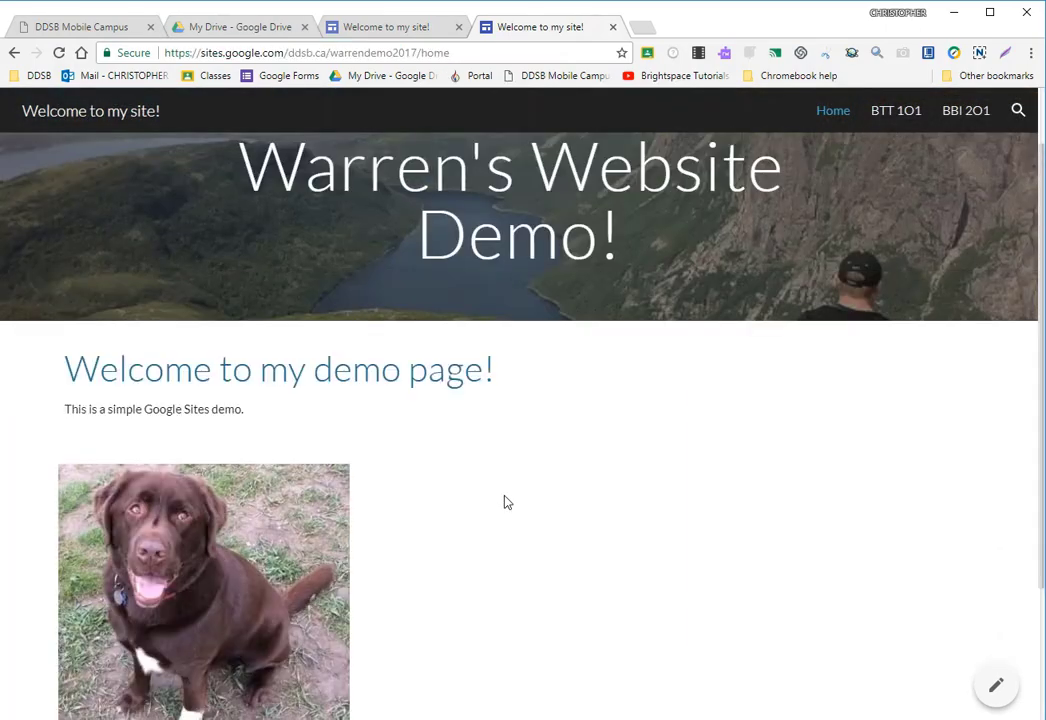
{"action": "scroll", "coordinate": [583, 448], "scroll_direction": "up", "scroll_amount": 1}
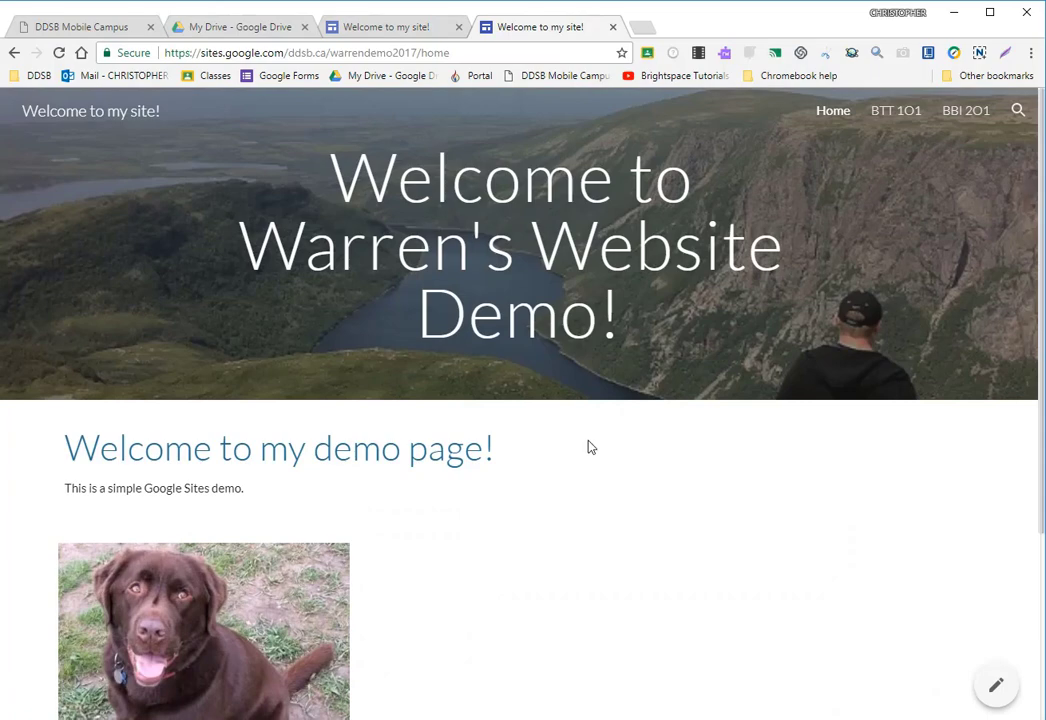
{"action": "left_click", "coordinate": [613, 27]}
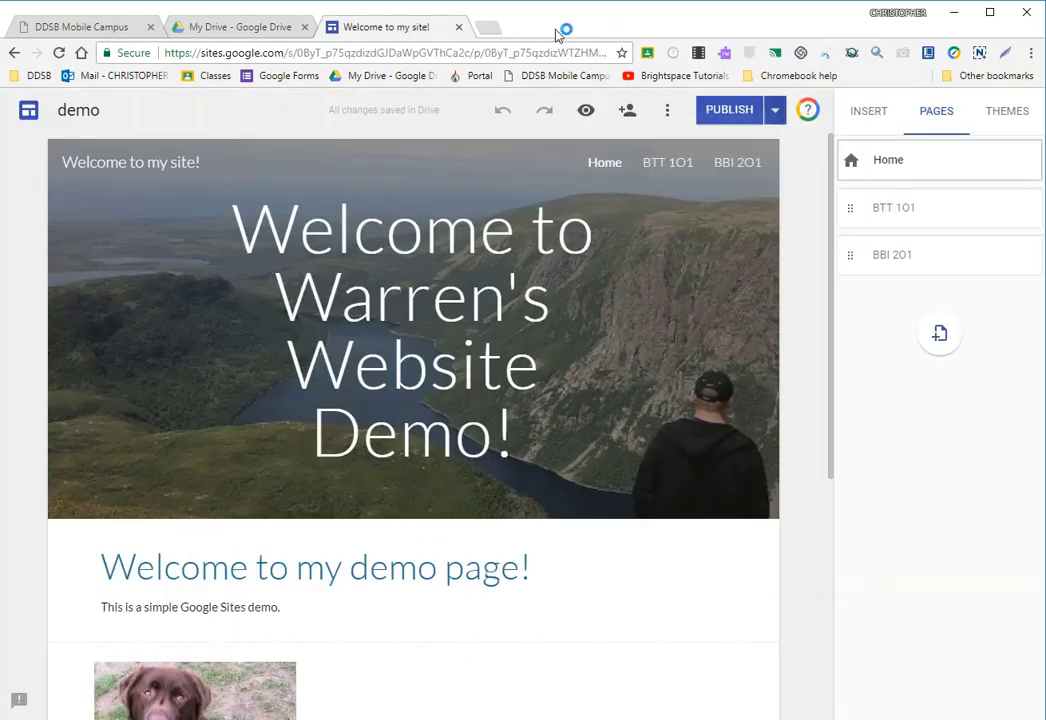